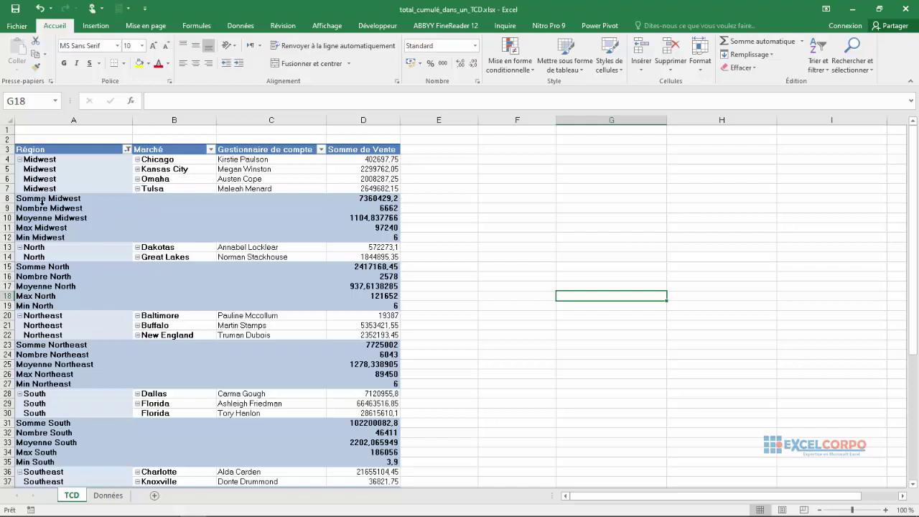
Keep Région's custom subtotals at Somme, Nombre, Moyenne, Max and Min, leaving Ecartypep unchecked.
drag(8, 199, 12, 237)
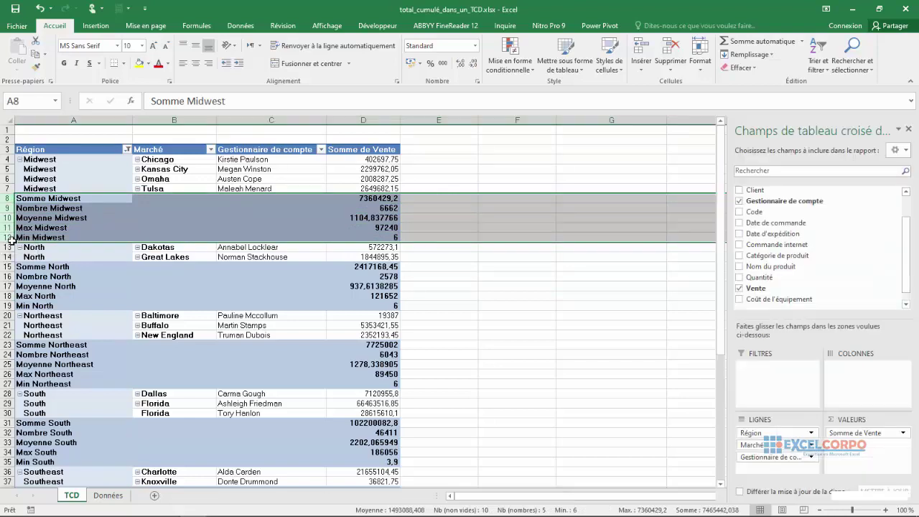
click(203, 201)
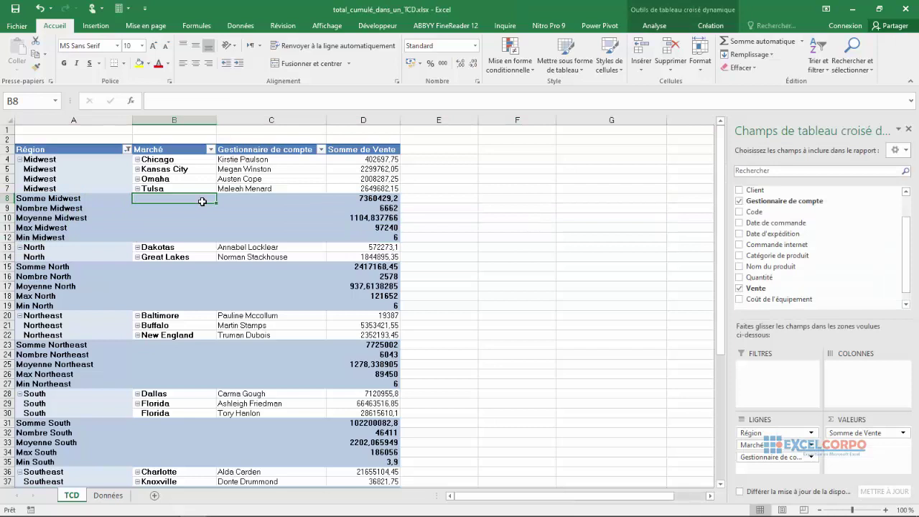
click(55, 148)
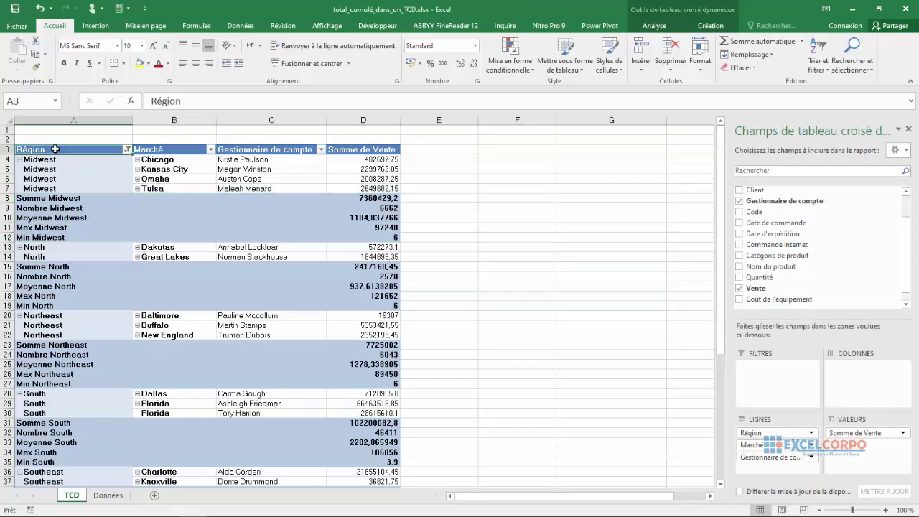
right_click(55, 149)
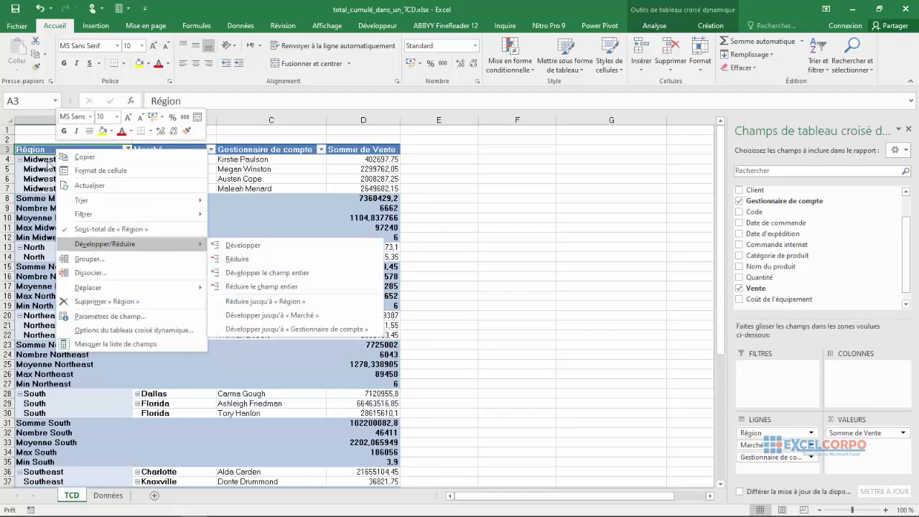
click(105, 317)
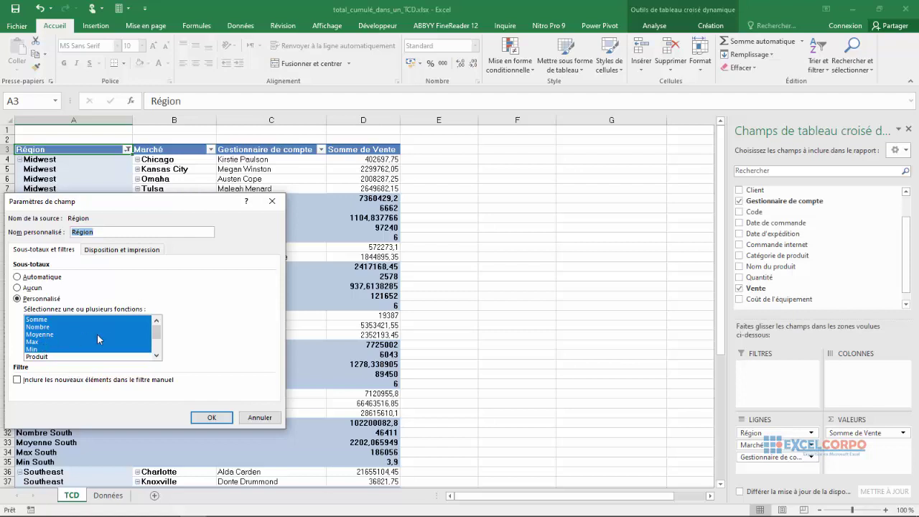
drag(160, 339, 158, 346)
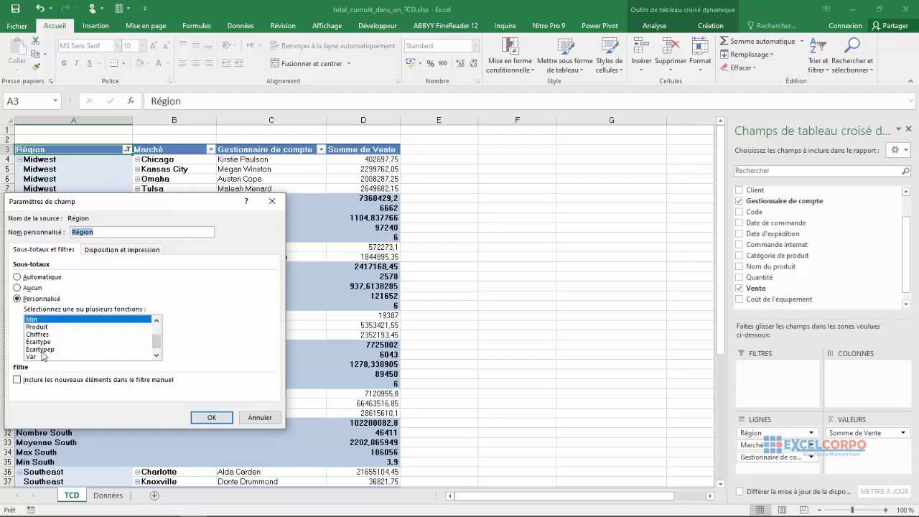
click(42, 350)
click(41, 351)
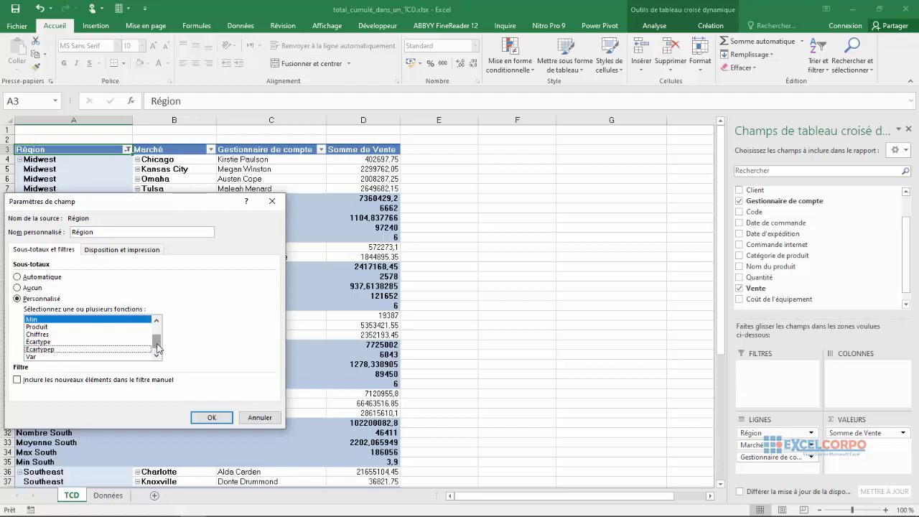
drag(158, 350, 157, 357)
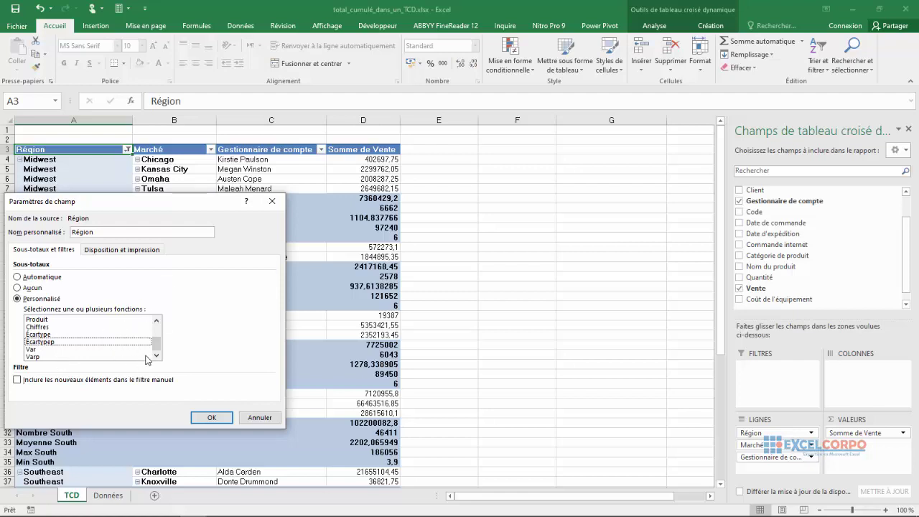
scroll(149, 352, up, 2)
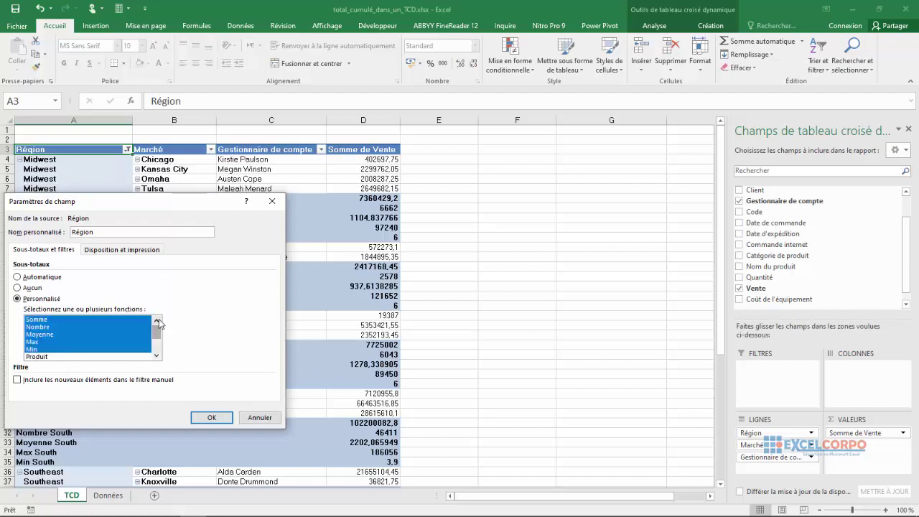
click(220, 418)
click(410, 245)
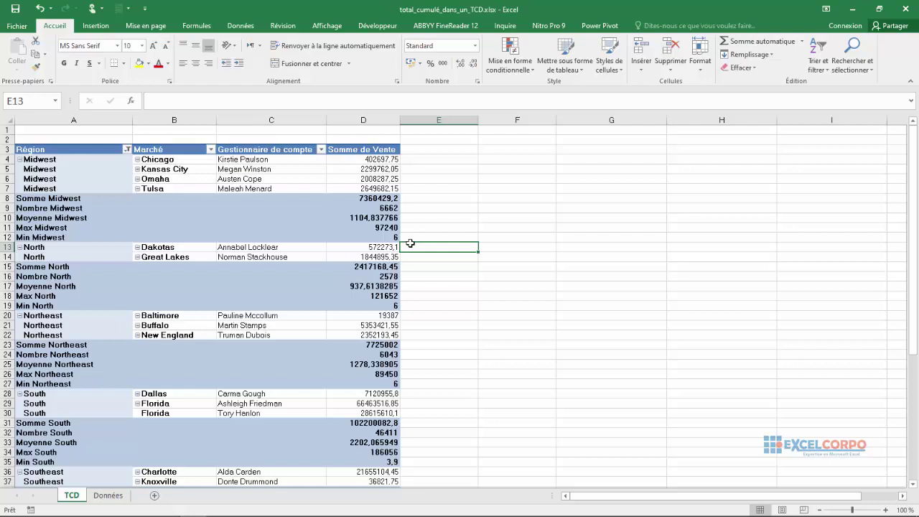
click(372, 150)
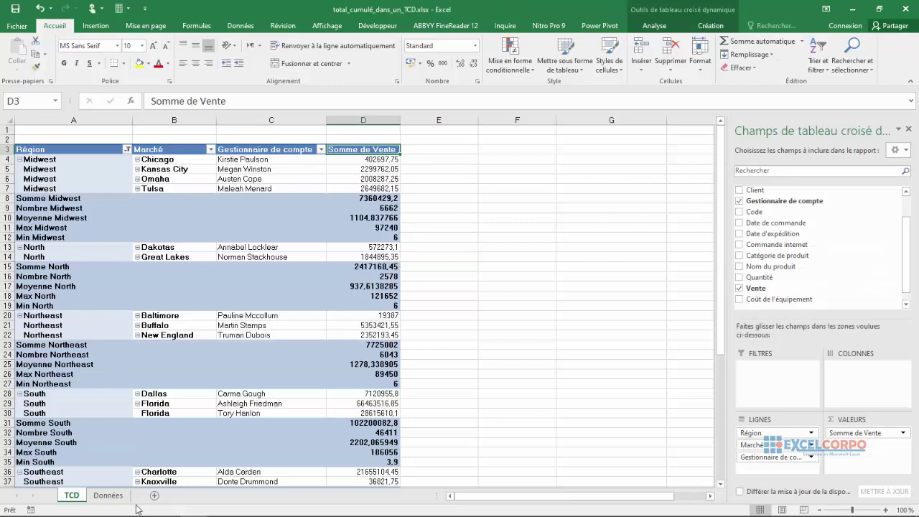
click(120, 498)
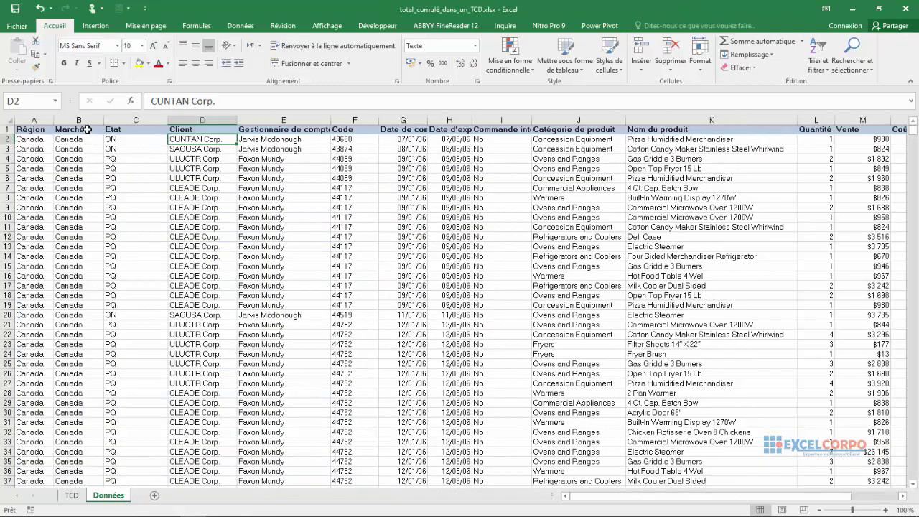
click(202, 123)
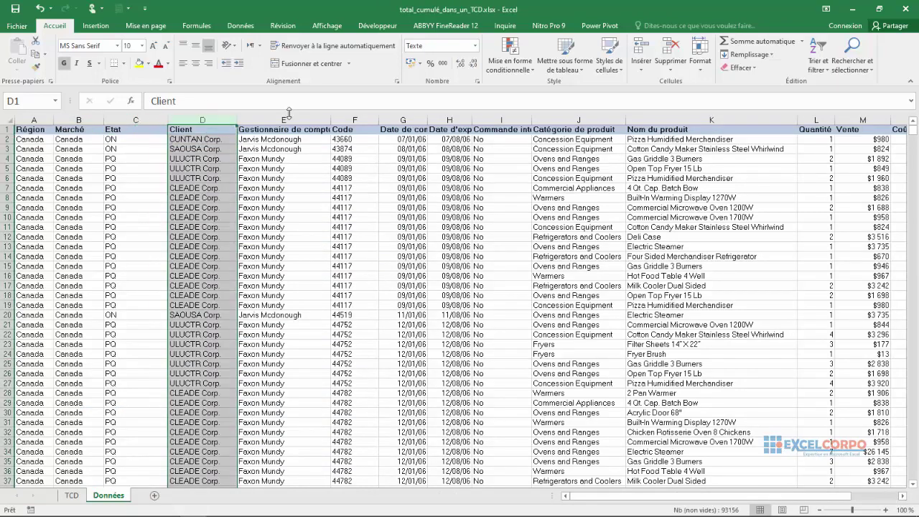
click(288, 119)
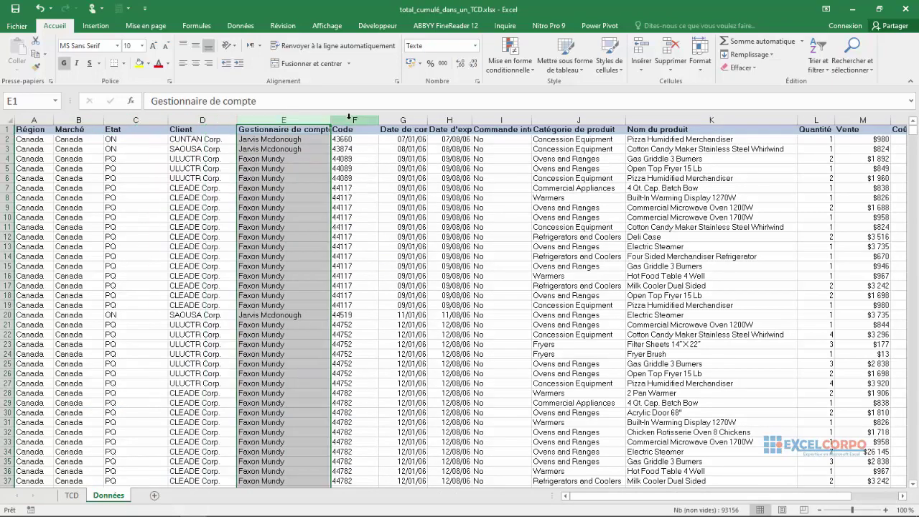
click(397, 120)
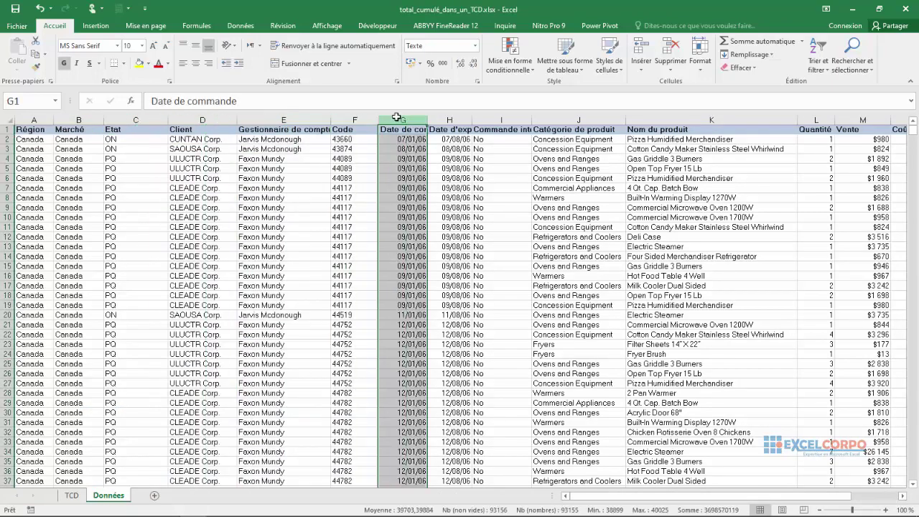
click(512, 120)
click(581, 120)
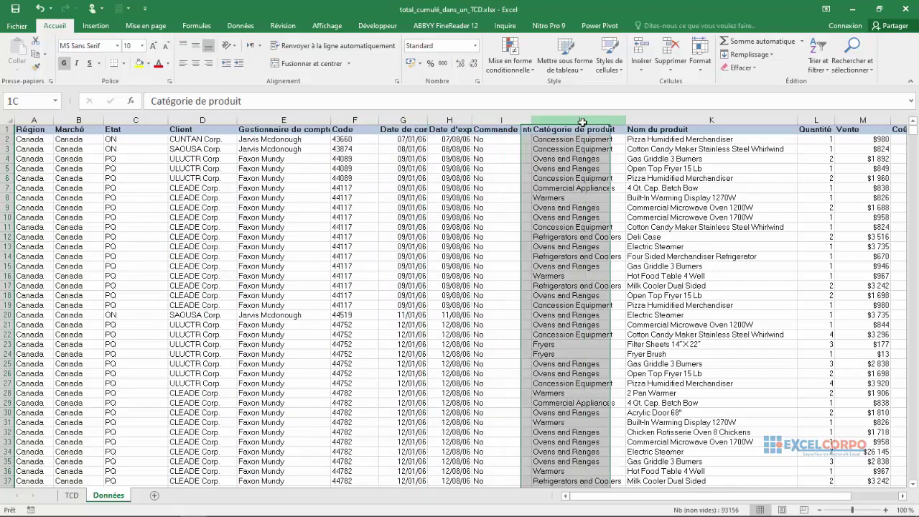
click(650, 120)
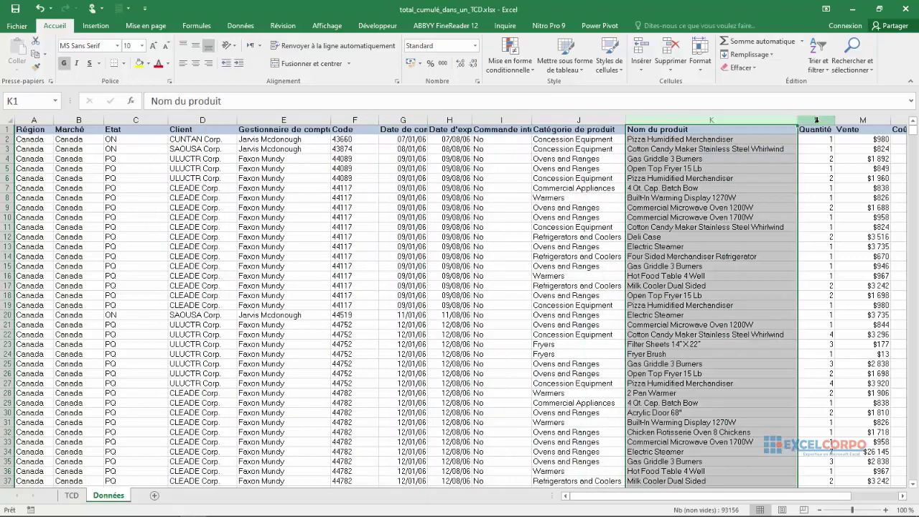
click(816, 120)
click(844, 119)
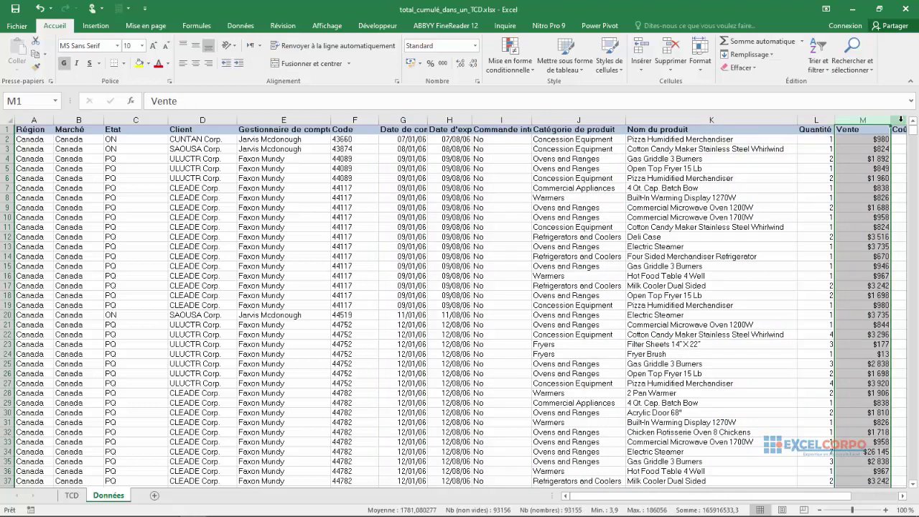
click(898, 120)
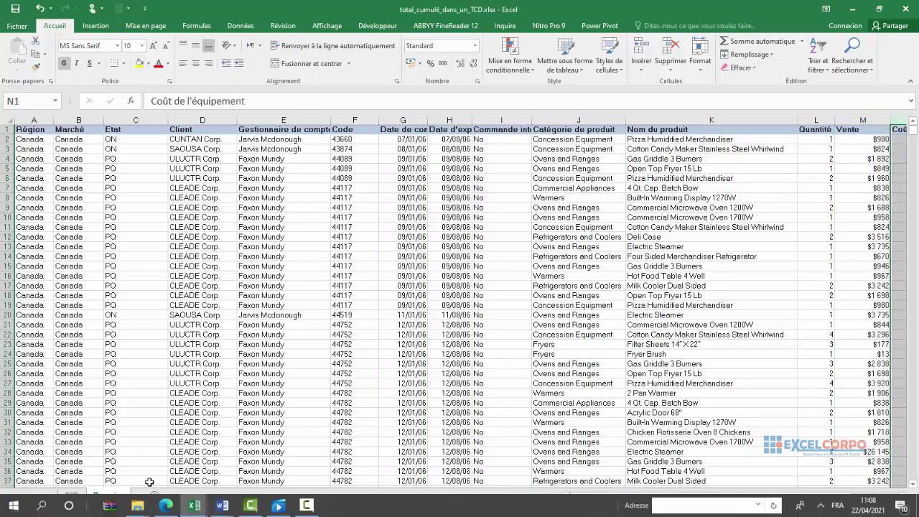
click(72, 496)
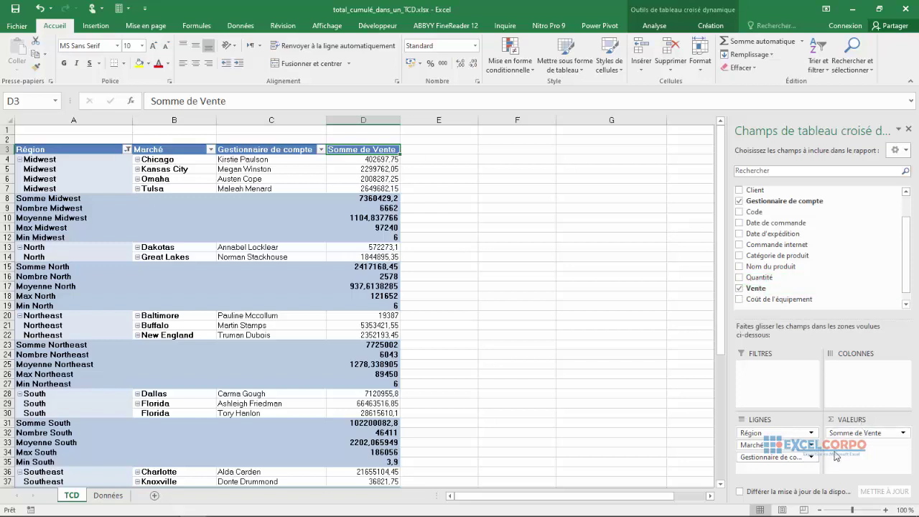
Add Vente to Valeurs three times, creating Somme de Vente2, Somme de Vente3 and Somme de Vente4.
mouse_move(751, 289)
mouse_down()
mouse_move(862, 487)
mouse_move(851, 444)
mouse_up()
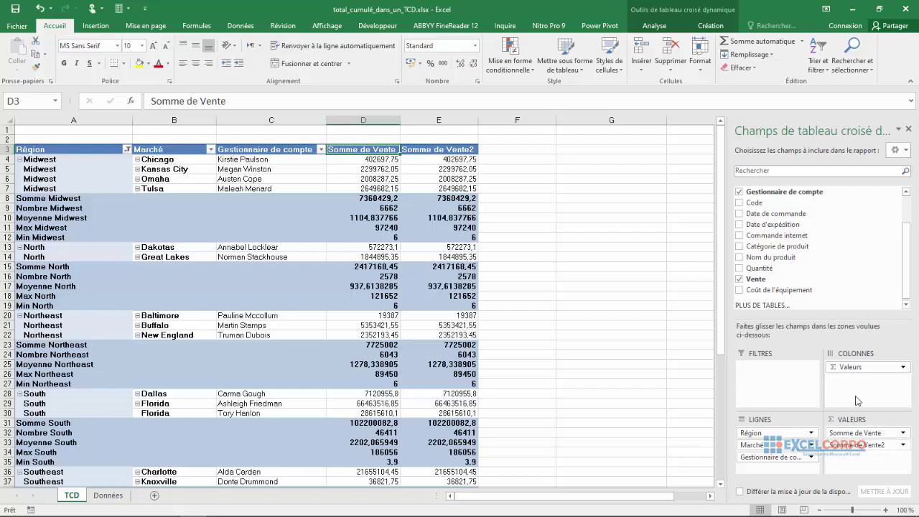
mouse_move(756, 279)
mouse_down()
mouse_move(813, 416)
mouse_move(859, 464)
mouse_move(842, 463)
mouse_up()
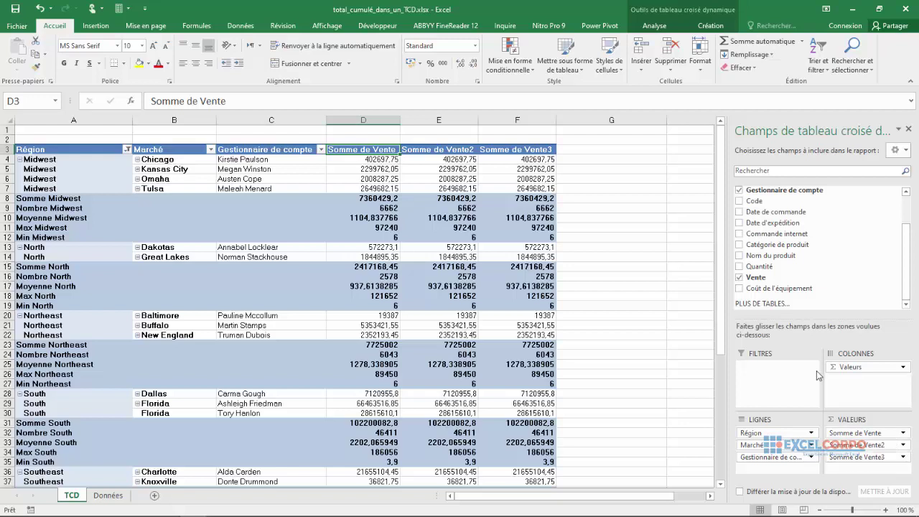
drag(750, 279, 848, 468)
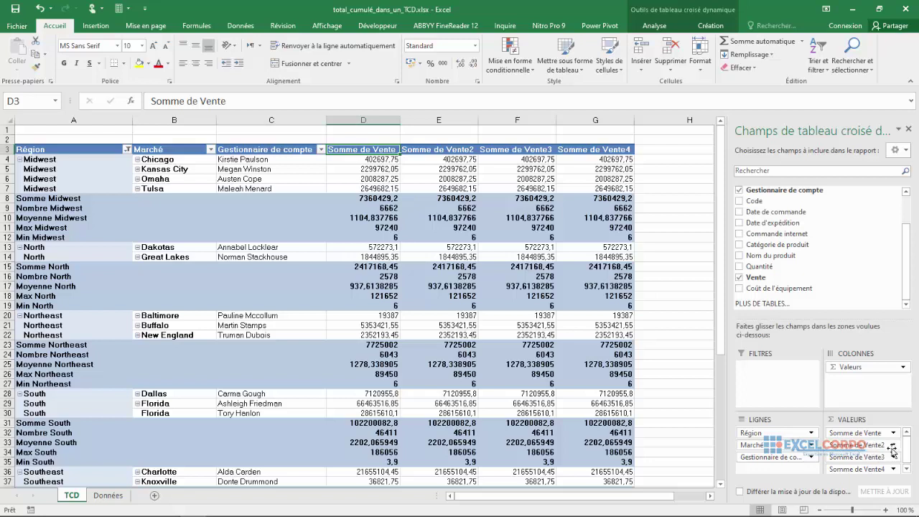
click(894, 446)
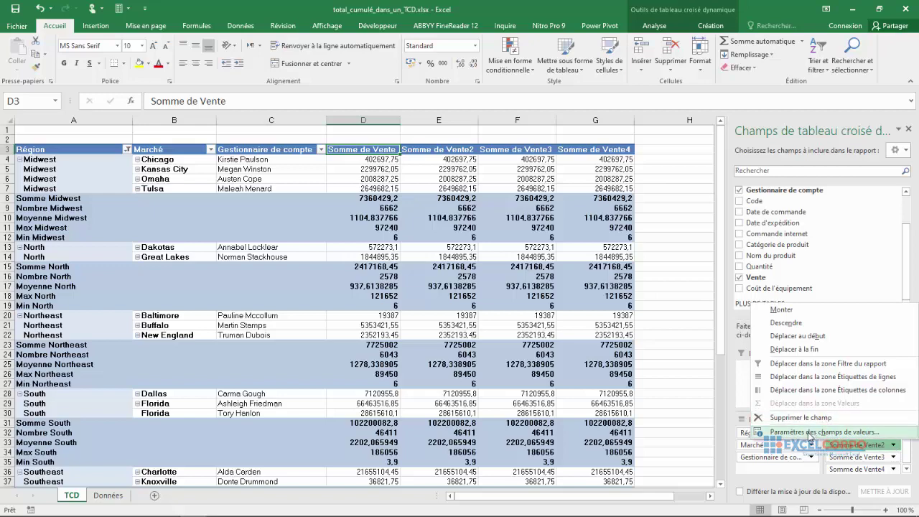
Set Somme de Vente2 to show values as % de.
click(810, 433)
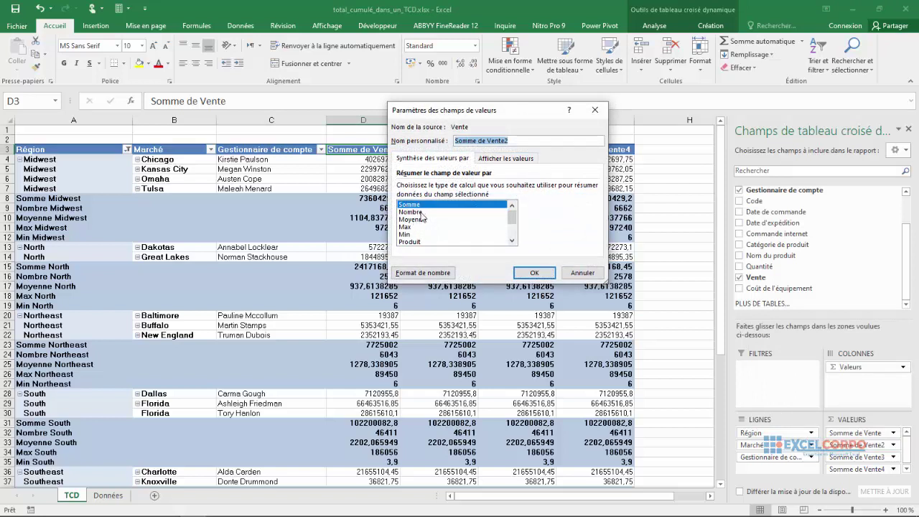
mouse_move(513, 215)
mouse_down()
mouse_move(513, 229)
mouse_move(513, 211)
mouse_up()
click(496, 159)
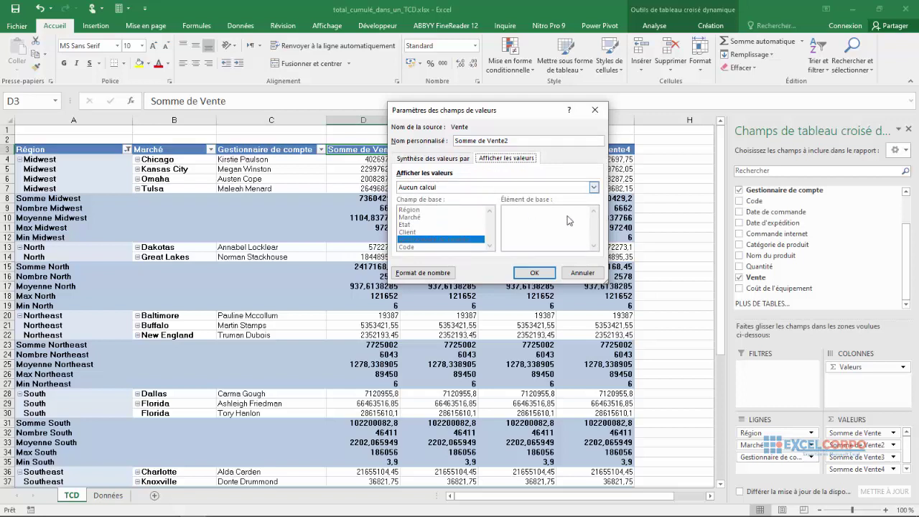
click(594, 188)
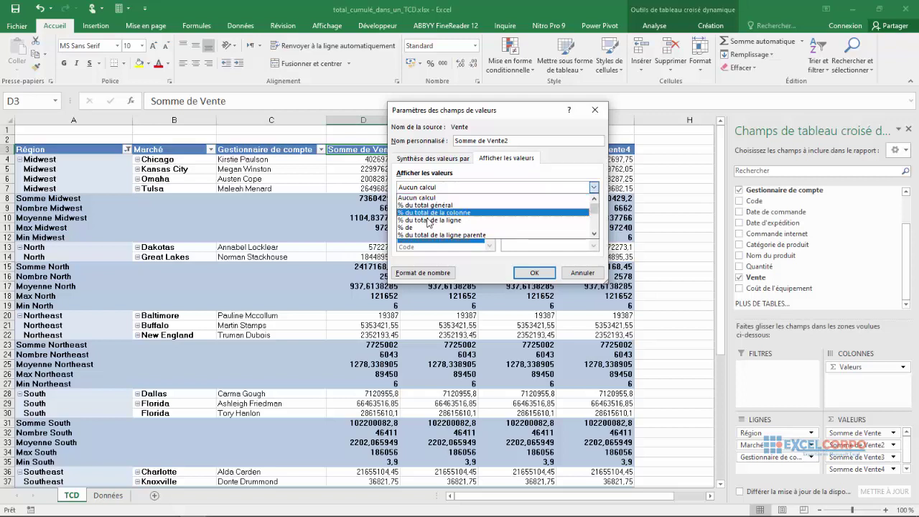
click(424, 229)
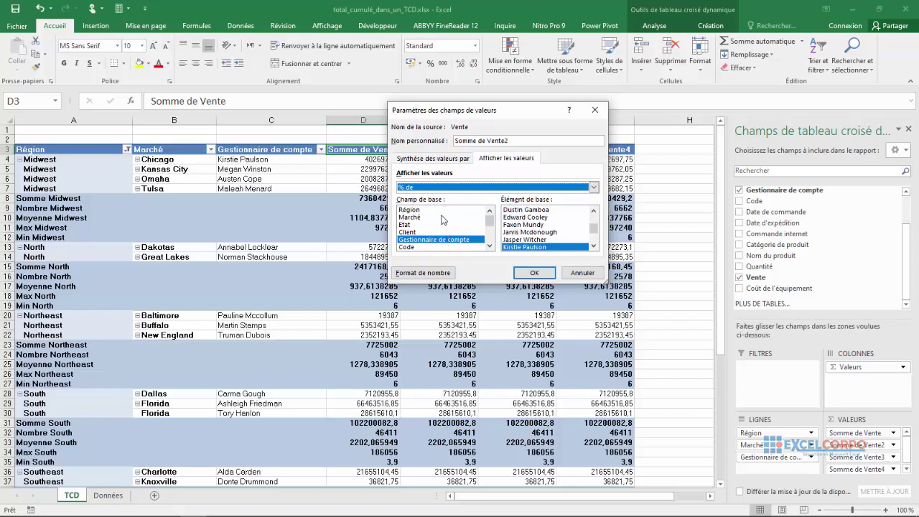
Use Gestionnaire de compte as base field and name the column 'pourcentage de gestionnaire de compte'.
click(413, 233)
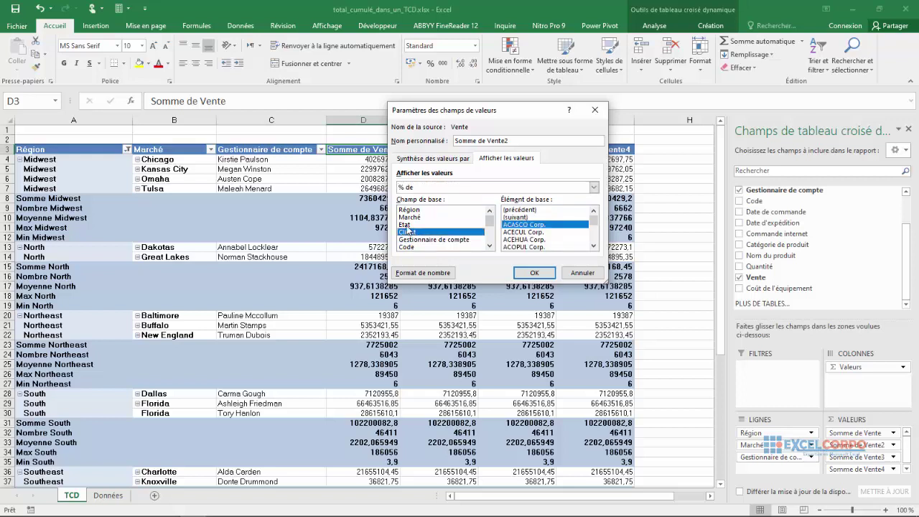
click(407, 226)
click(418, 217)
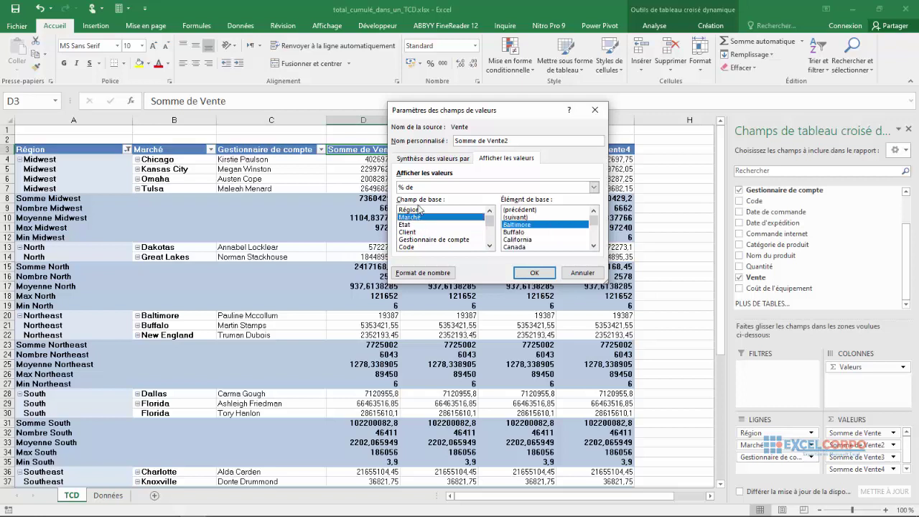
click(415, 210)
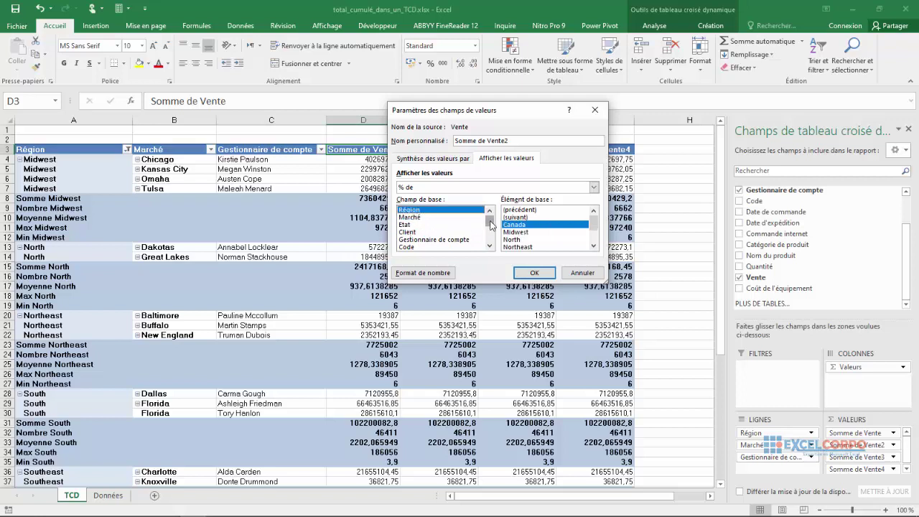
drag(491, 227, 491, 241)
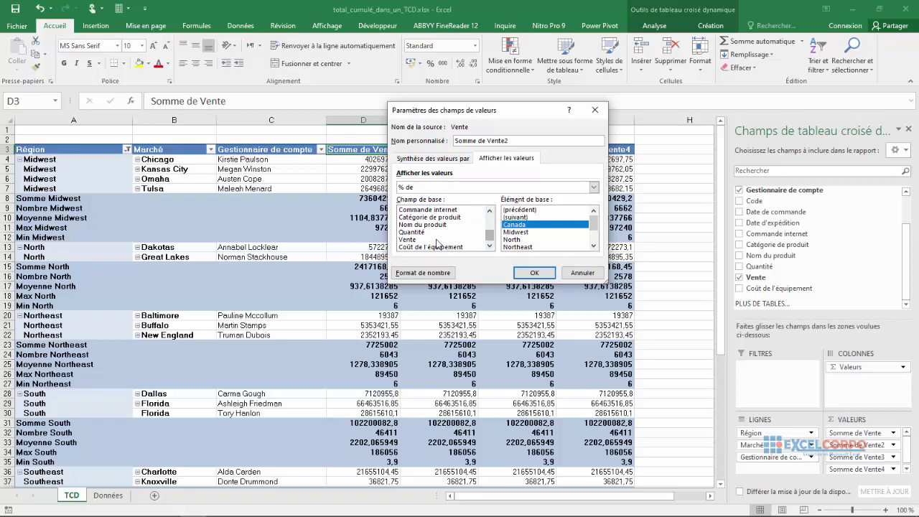
click(433, 226)
click(413, 232)
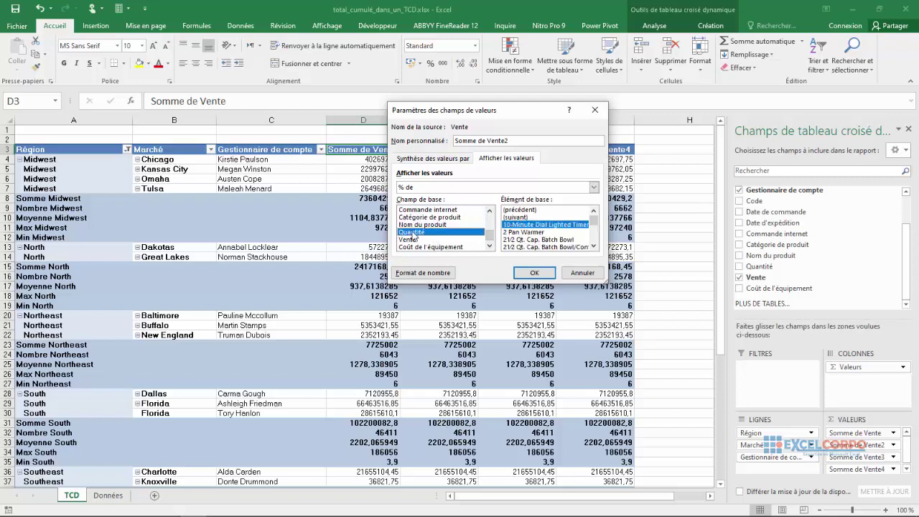
drag(491, 238, 491, 214)
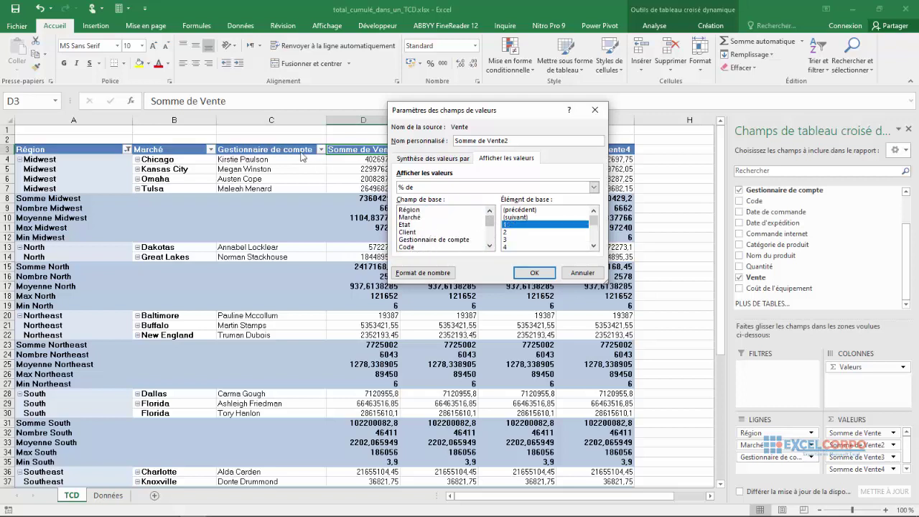
click(453, 240)
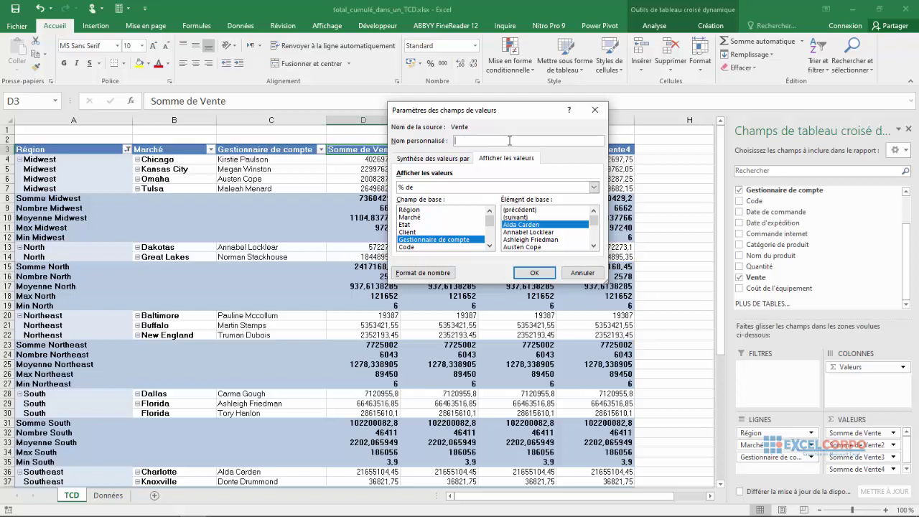
text(pourcentage de gestionnaire de com)
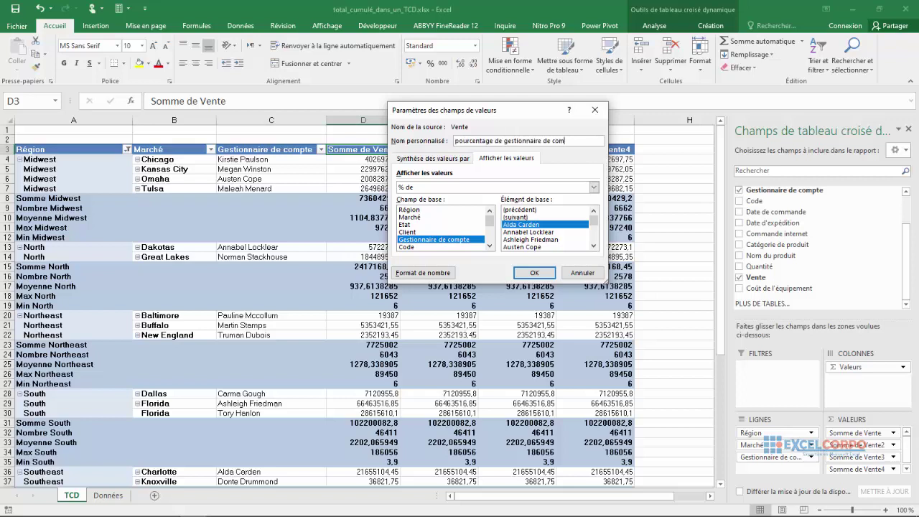
text(pte)
click(535, 274)
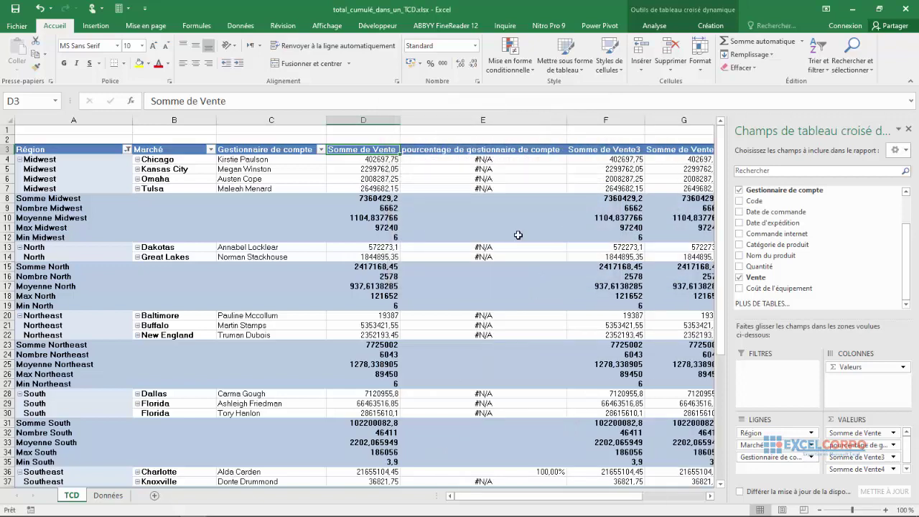
Inspect the percentage column's #N/A cells and the Southeast Charlotte row showing 100,00%.
click(485, 159)
click(484, 168)
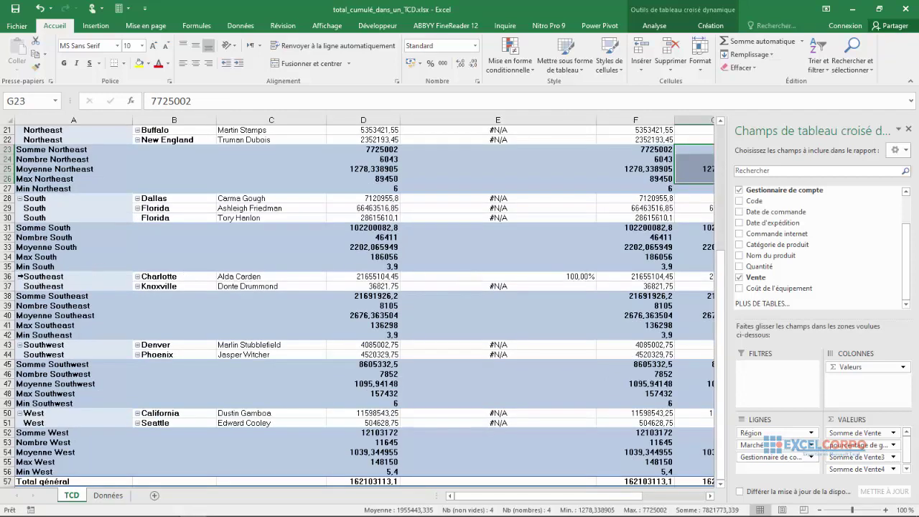
click(20, 277)
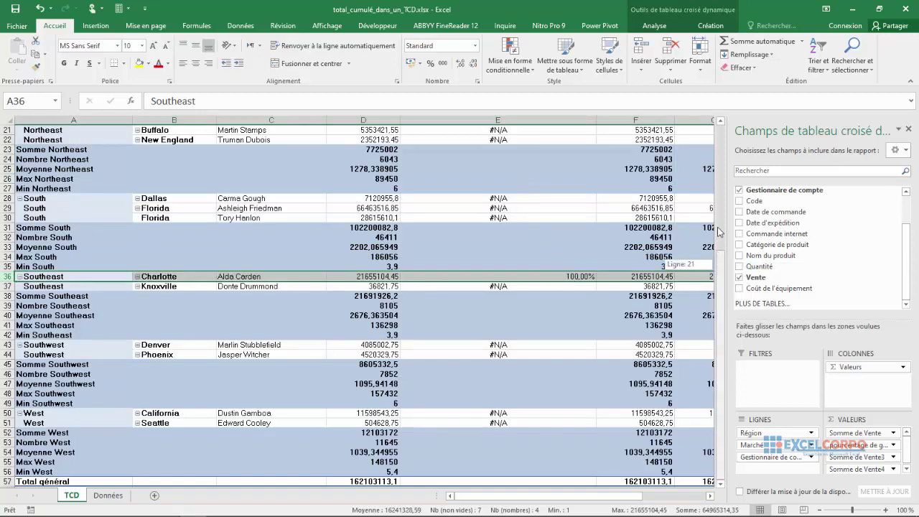
drag(718, 268, 719, 143)
Base the percentage on field Marché with base item (précédent).
click(853, 445)
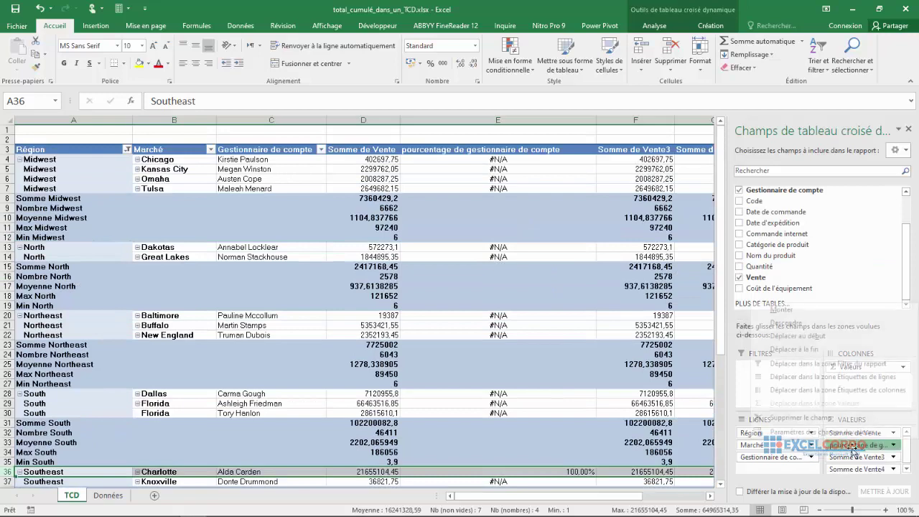
click(854, 445)
click(854, 445)
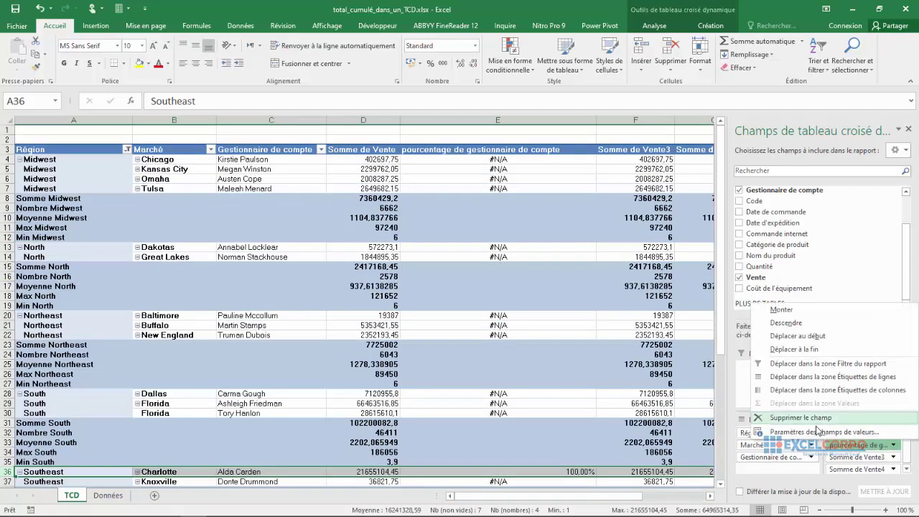
click(825, 432)
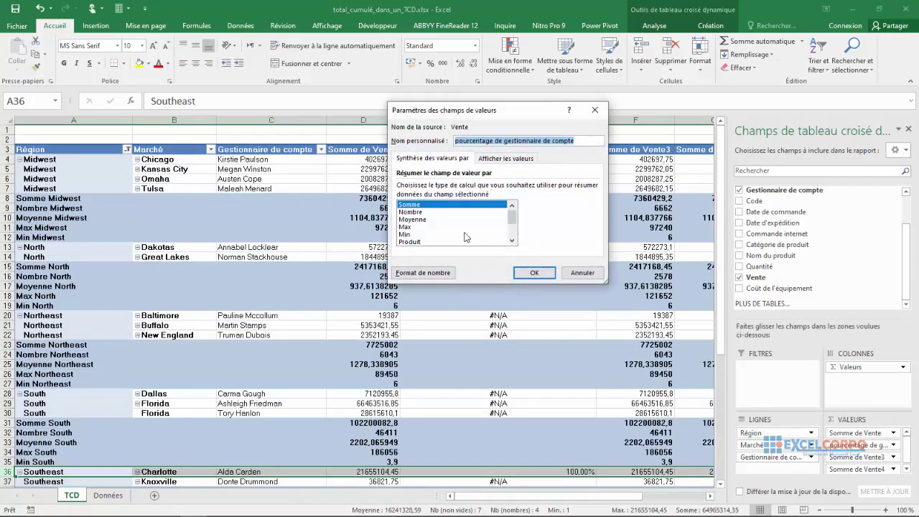
click(514, 157)
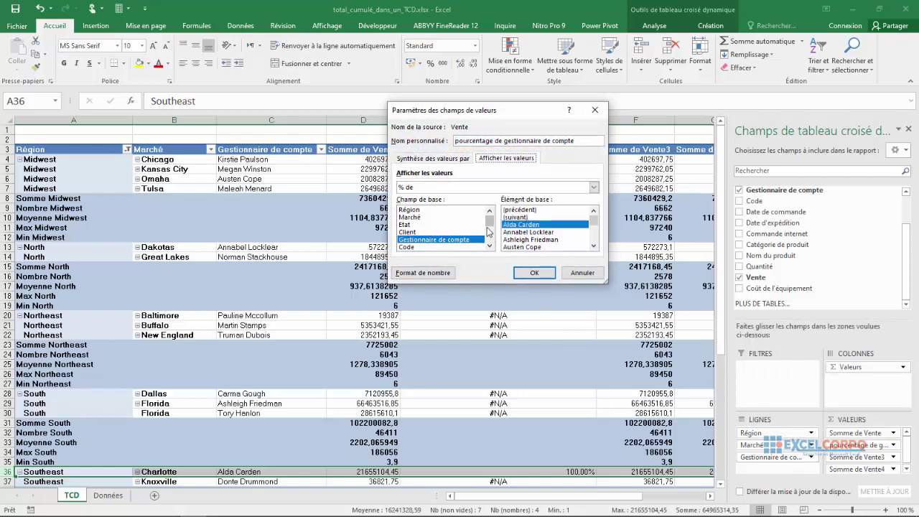
click(415, 218)
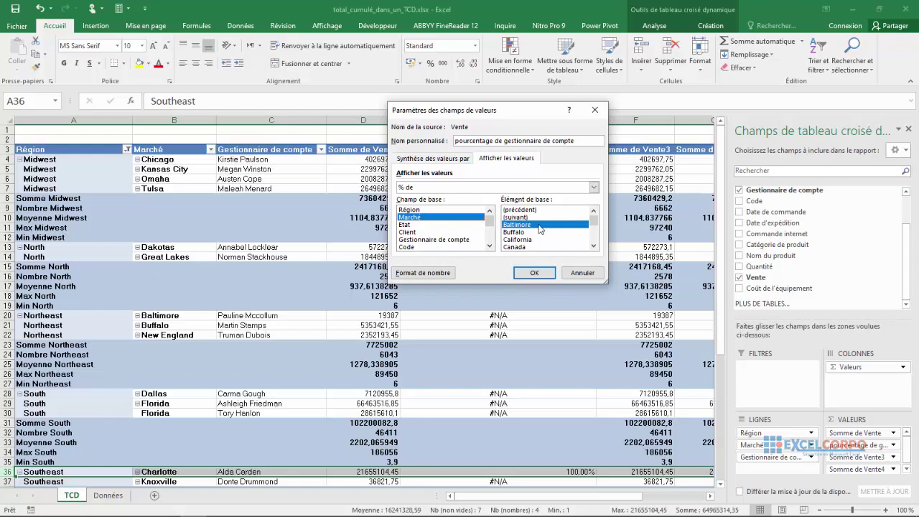
click(525, 218)
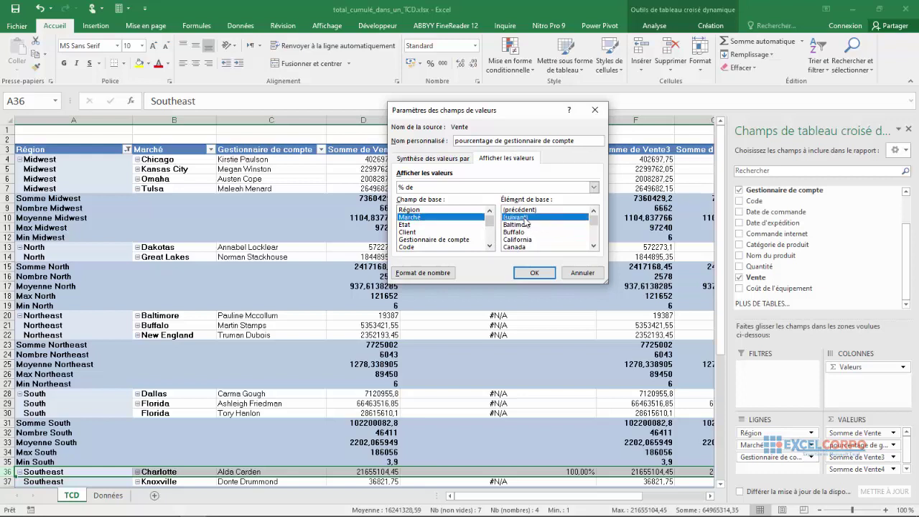
click(533, 211)
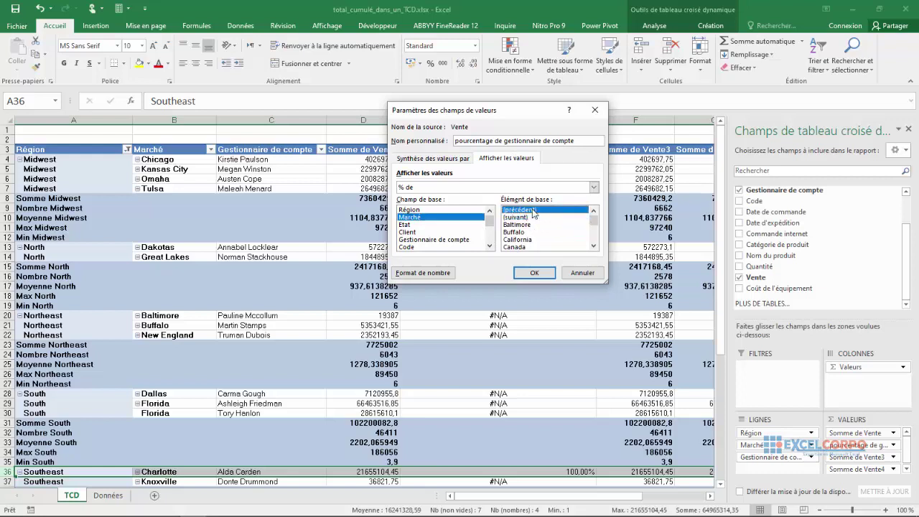
click(535, 273)
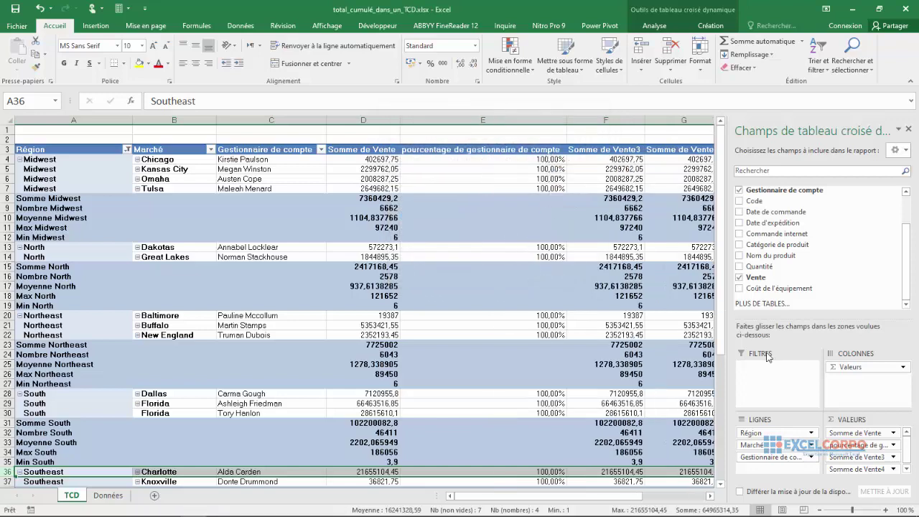
Retitle the percentage column so it begins 'pourcentage de marché'.
double_click(859, 446)
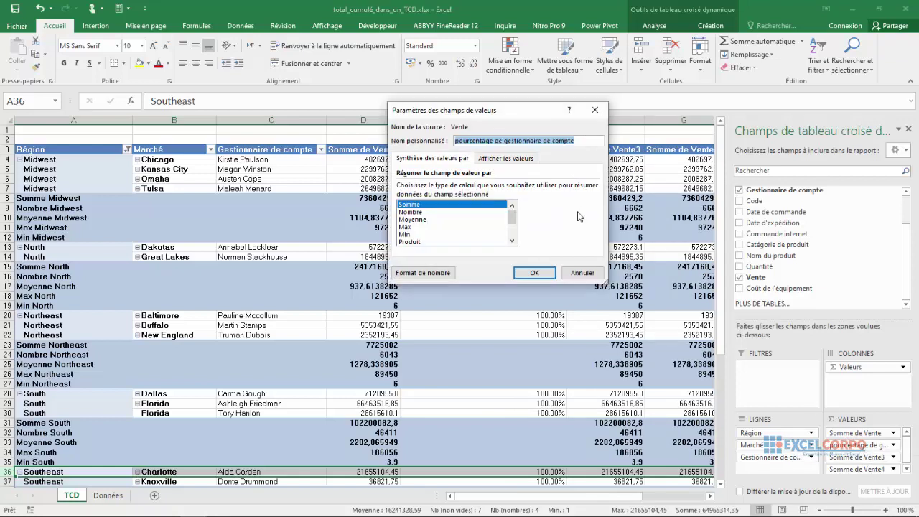
text(pourcentage de)
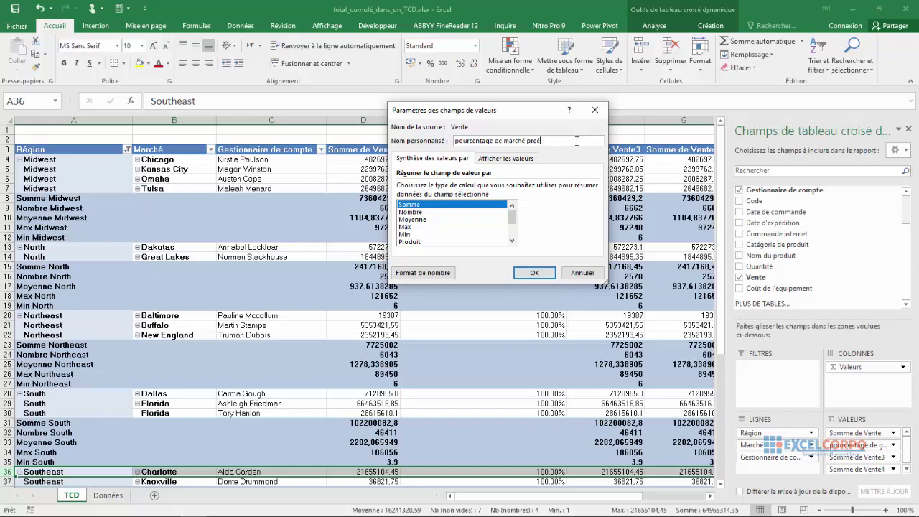
click(535, 273)
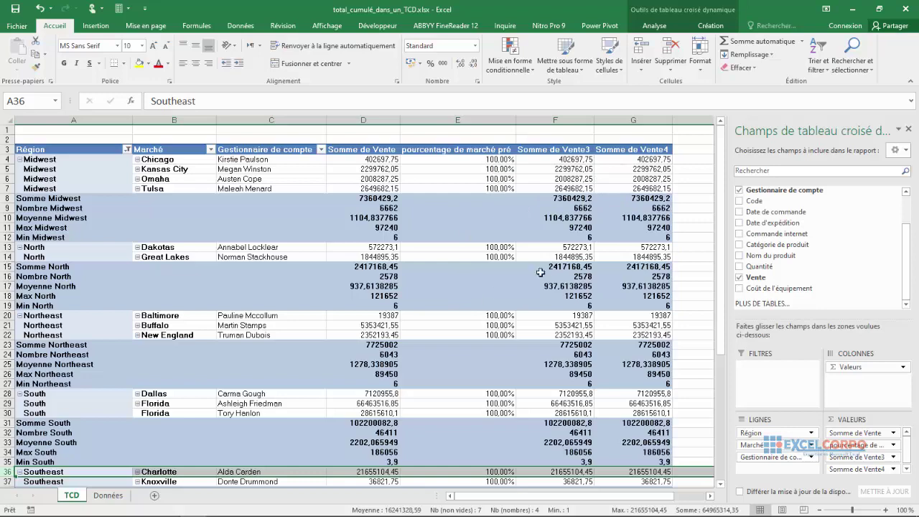
Show Somme de Vente3 values as % du total de la ligne.
click(849, 459)
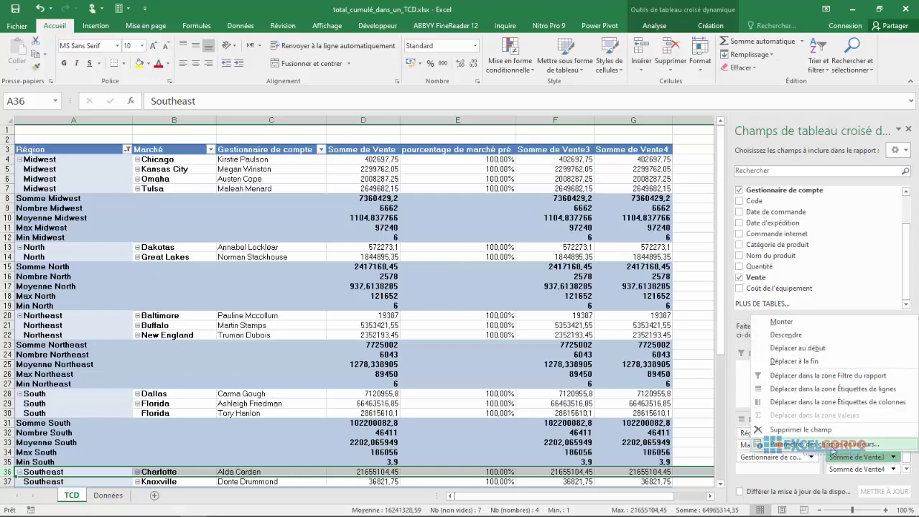
click(832, 448)
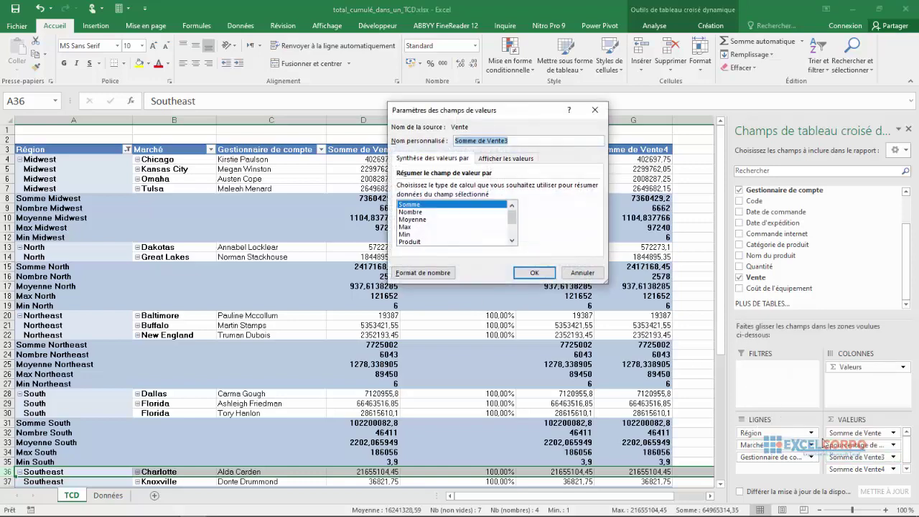
click(510, 159)
click(594, 188)
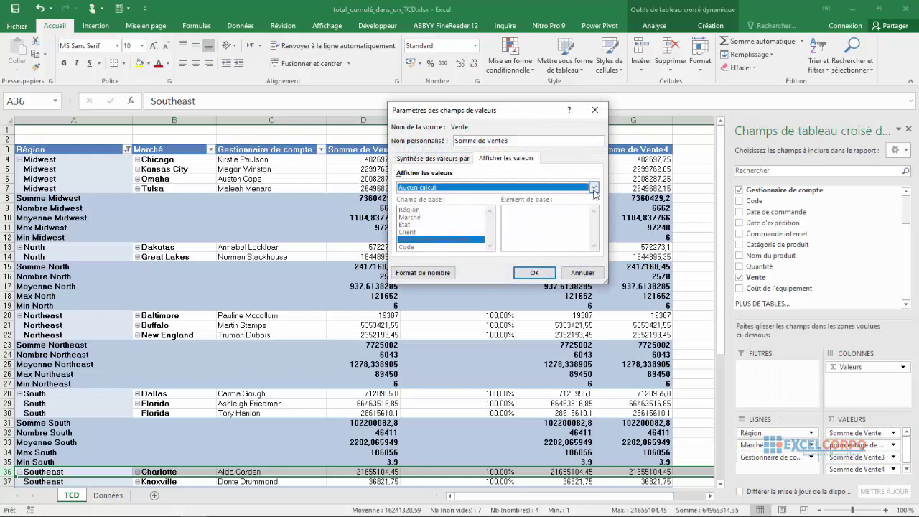
click(594, 188)
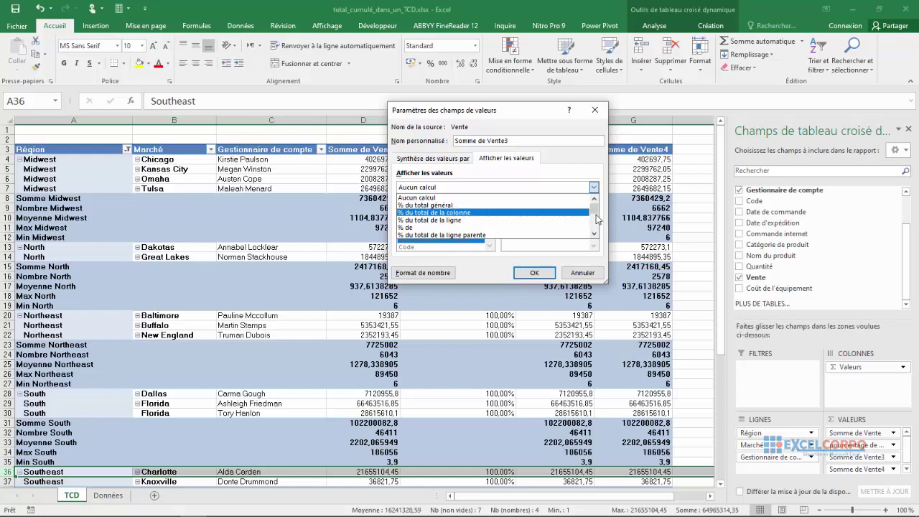
scroll(596, 221, down, 2)
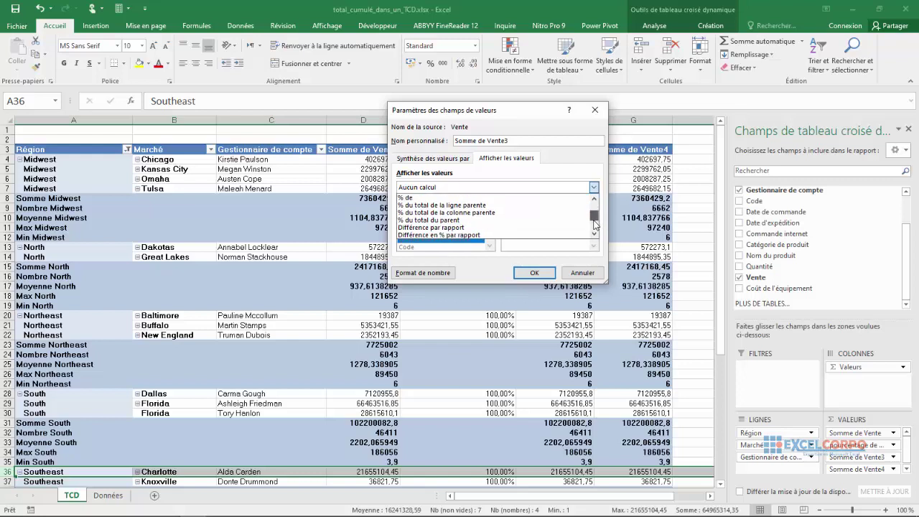
scroll(595, 224, down, 1)
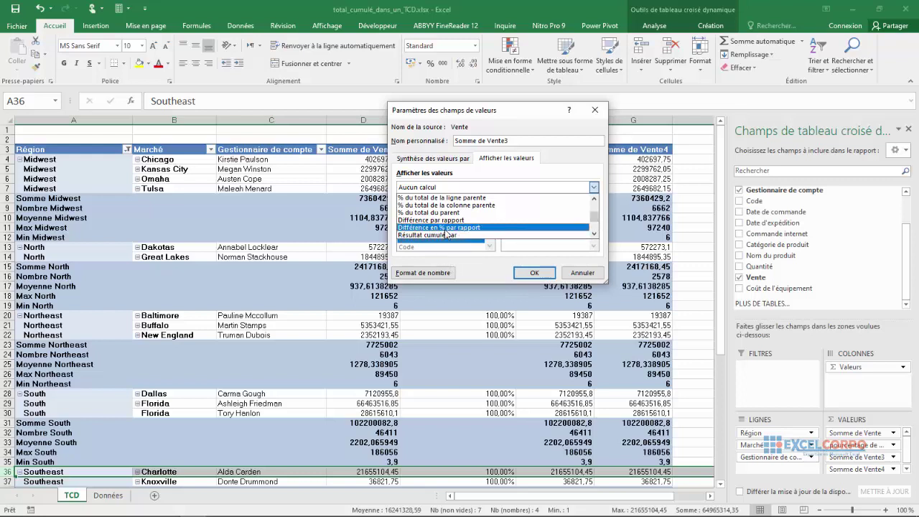
scroll(593, 226, down, 2)
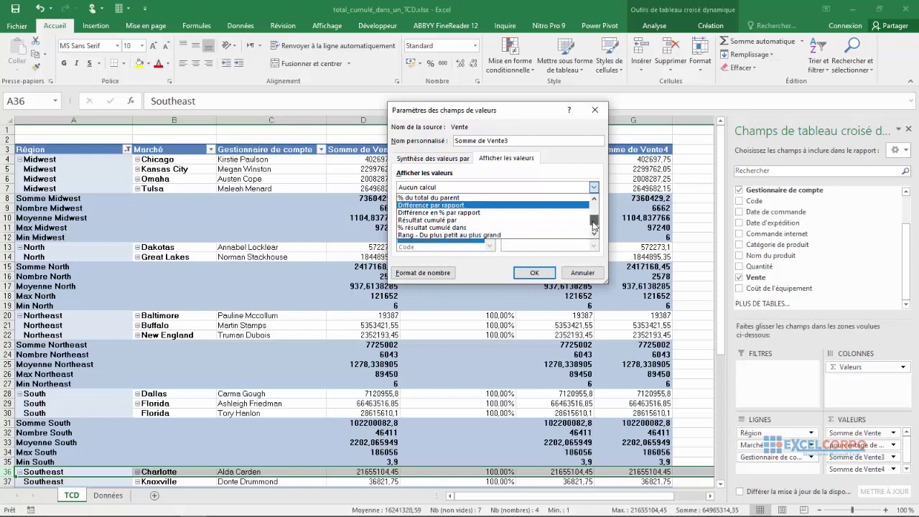
drag(593, 225, 593, 231)
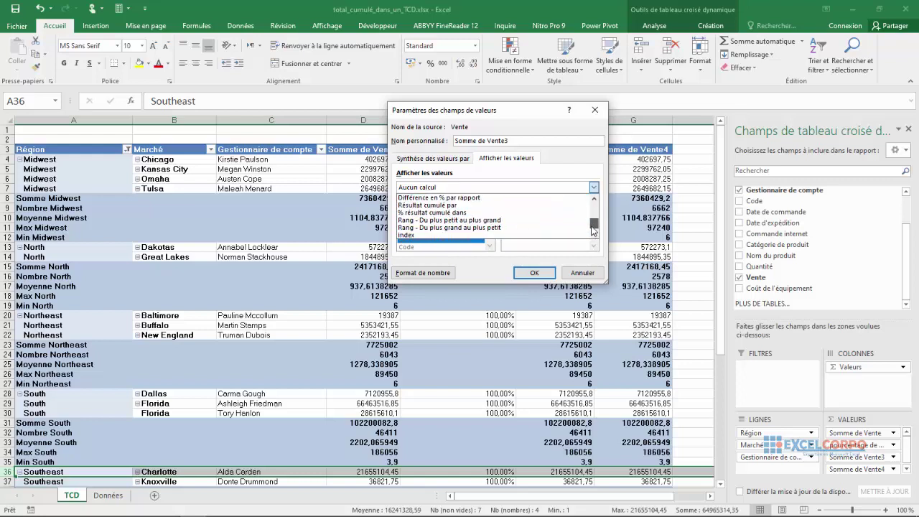
drag(594, 228, 589, 187)
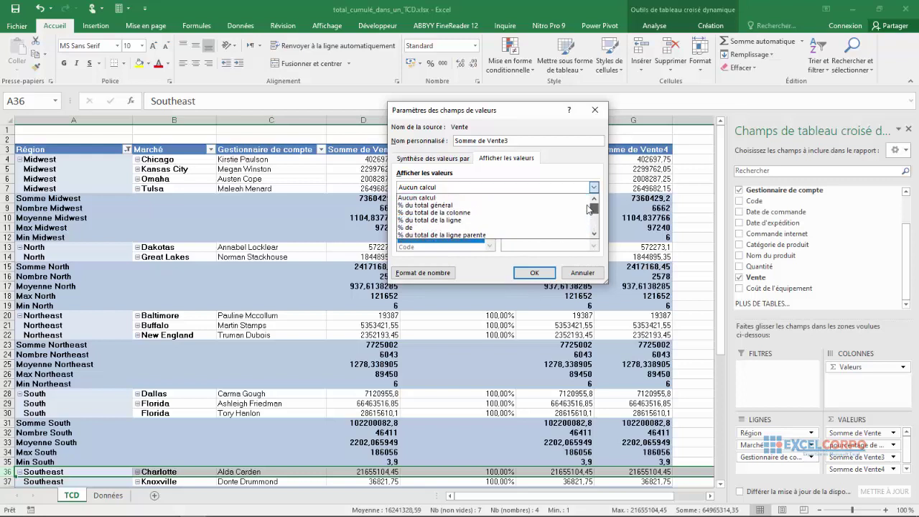
click(416, 221)
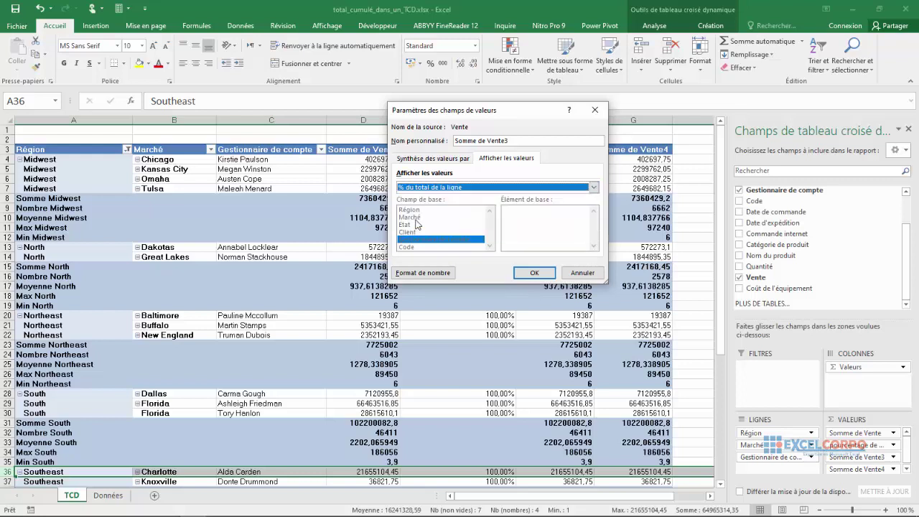
click(533, 273)
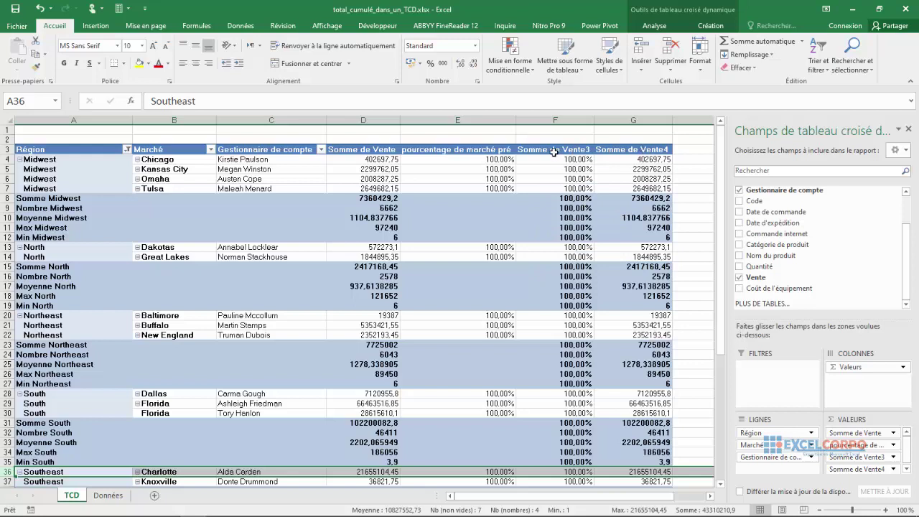
Clear Somme de Vente3's old name and retitle it 'pourcentage total de ligne', keeping % du total de la ligne.
click(882, 456)
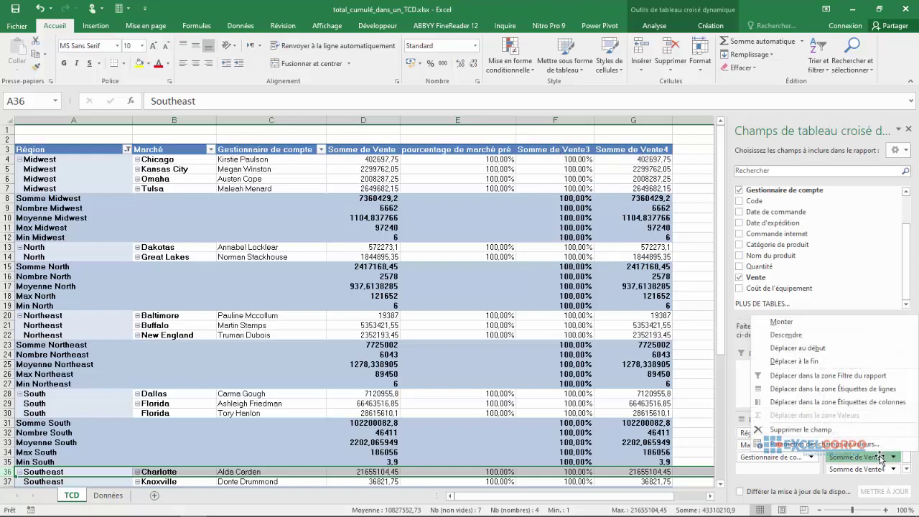
click(795, 444)
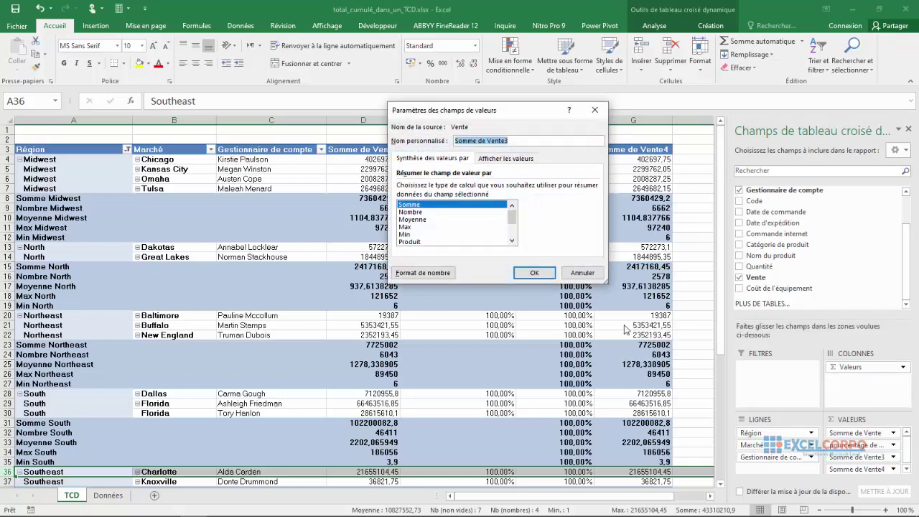
key(Delete)
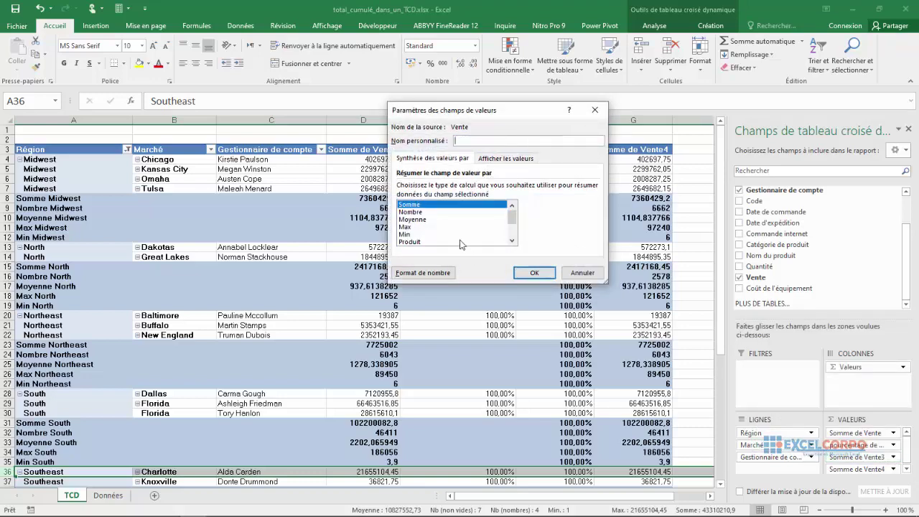
click(494, 159)
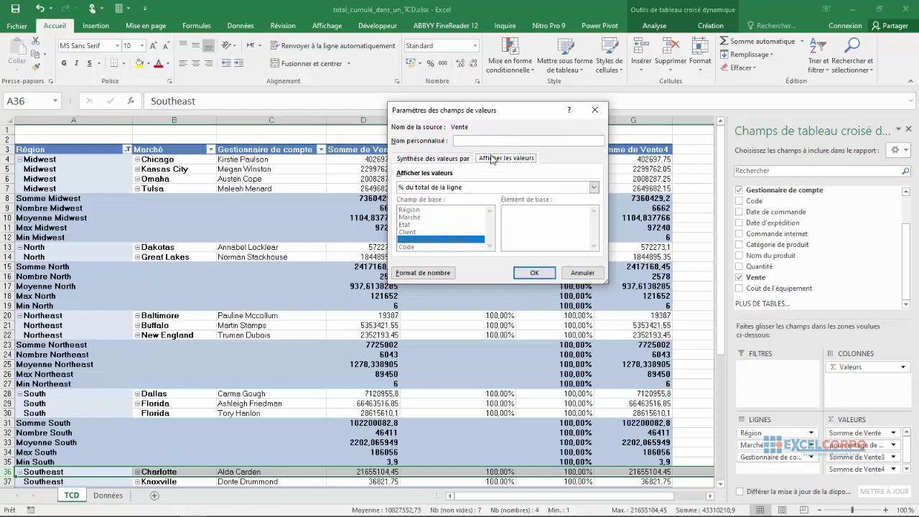
click(465, 141)
text(pourcentage total de ligne)
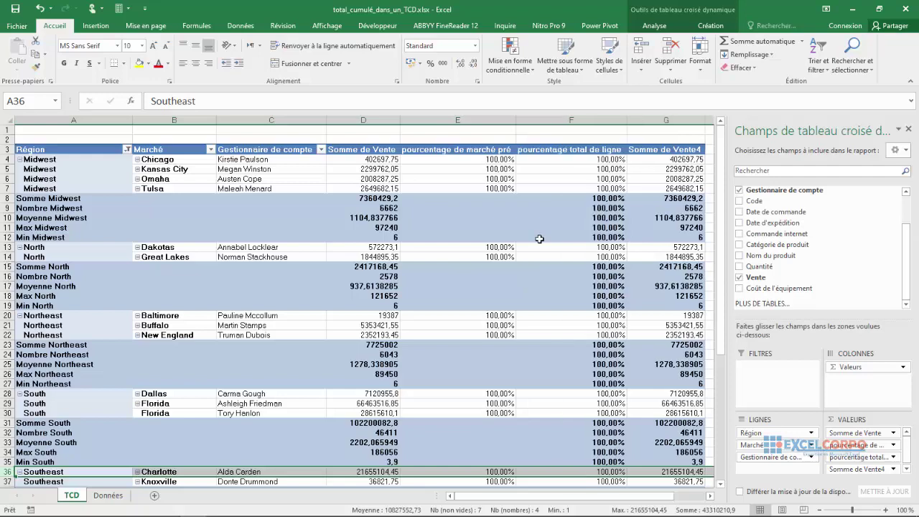
Show Somme de Vente4 as Rang - Du plus petit au plus grand, based on Région.
click(869, 469)
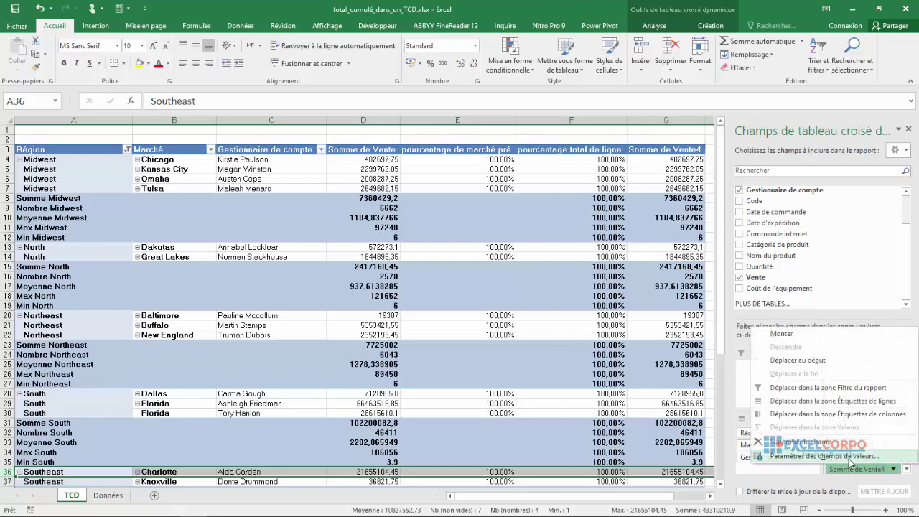
click(851, 456)
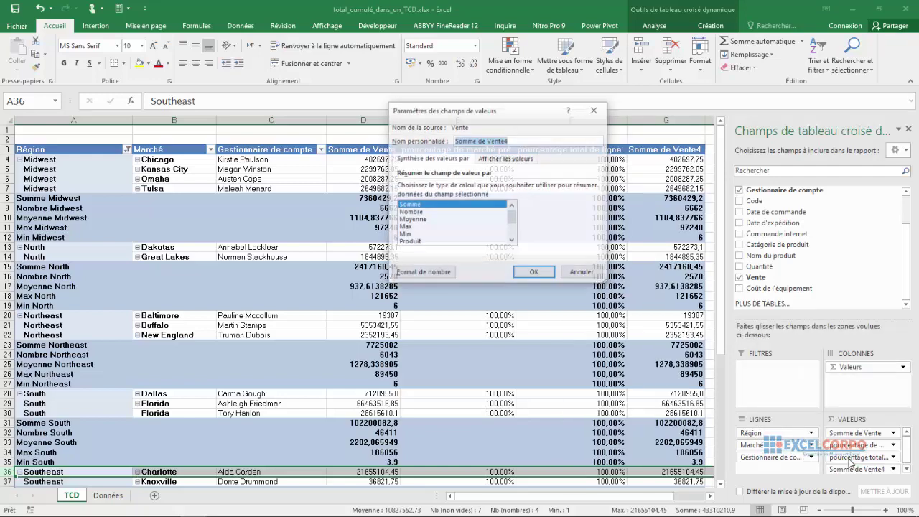
click(499, 159)
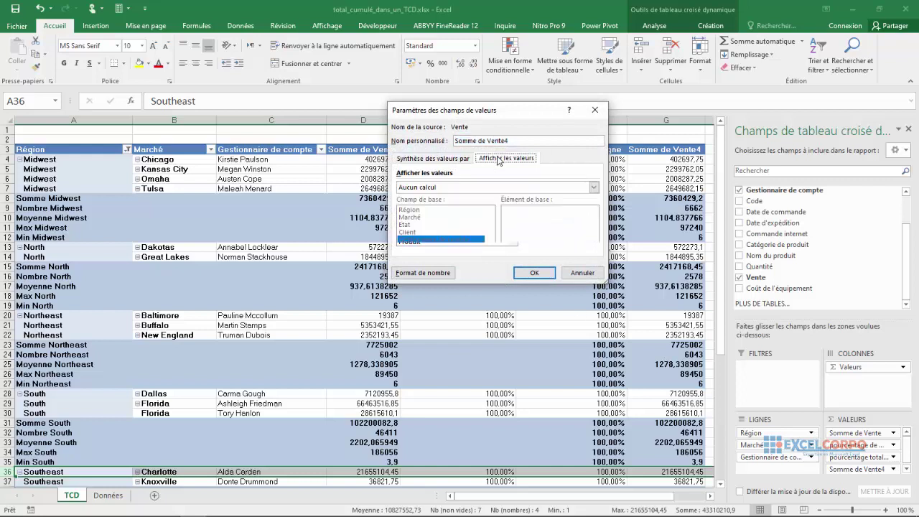
click(594, 187)
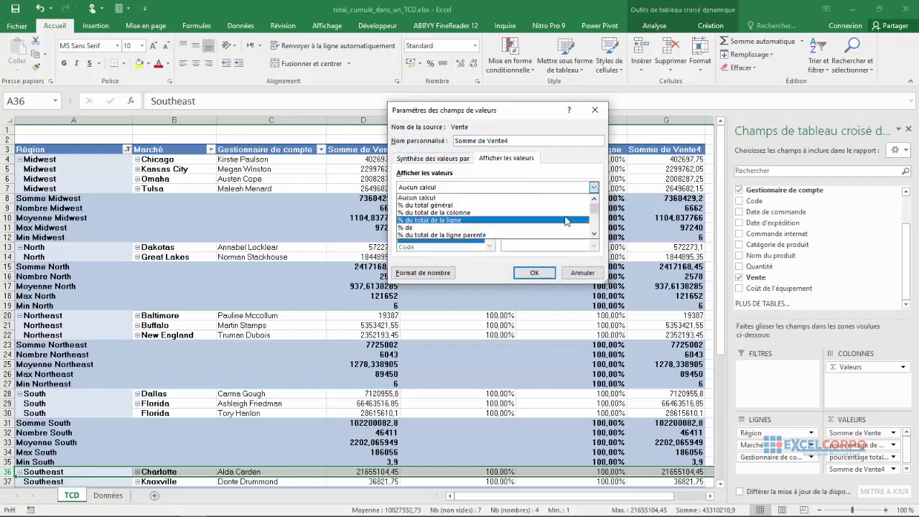
scroll(594, 234, down, 1)
scroll(594, 233, down, 2)
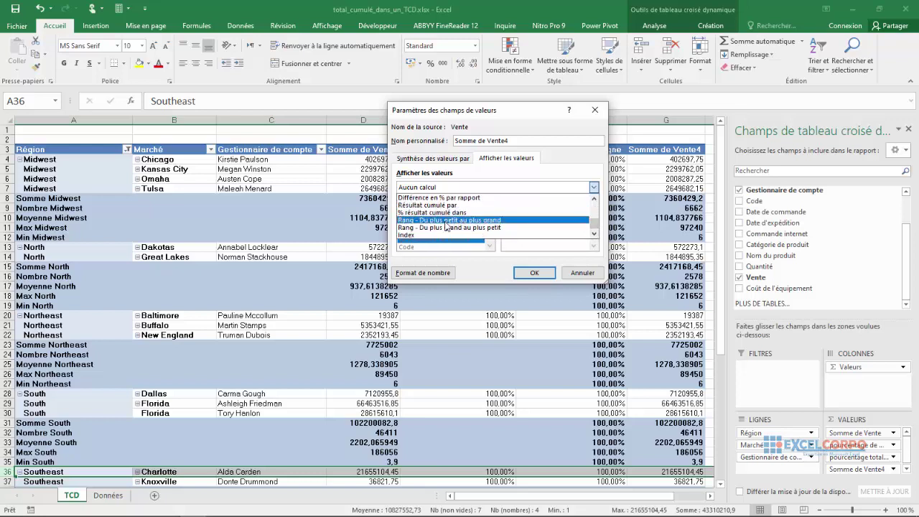
click(446, 220)
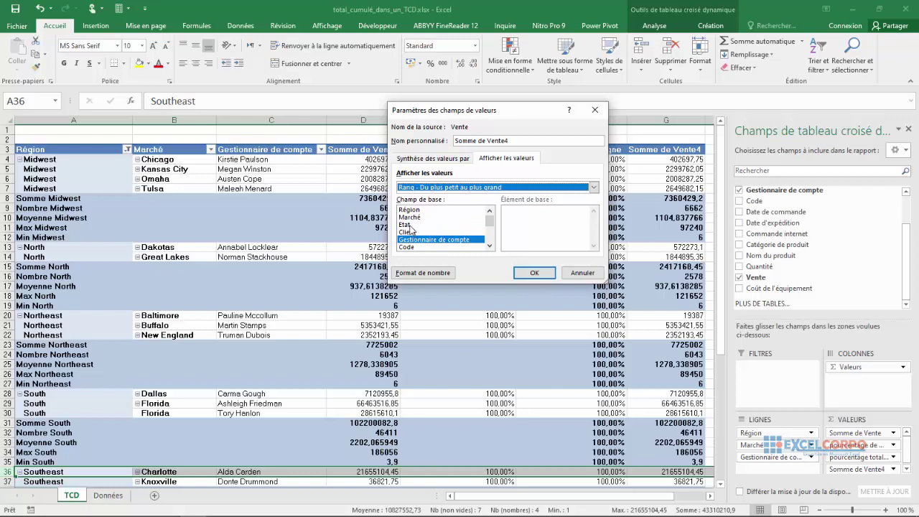
click(413, 210)
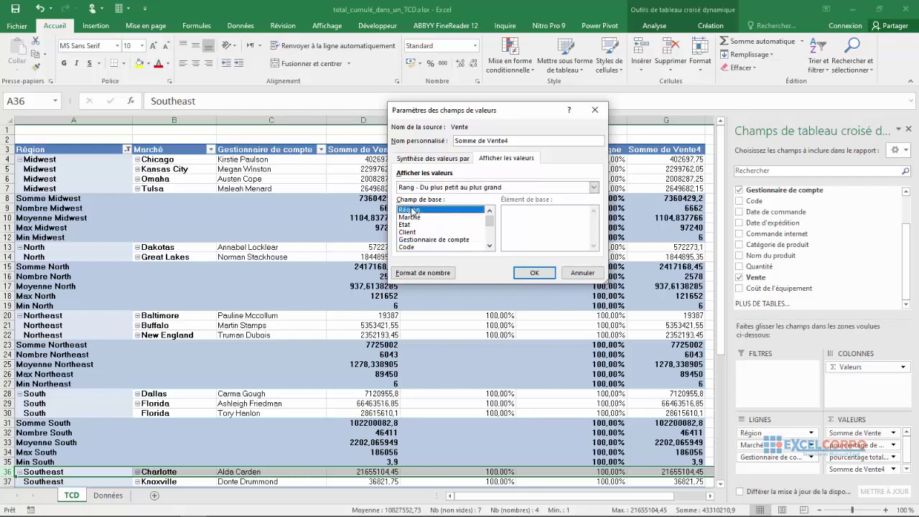
click(409, 217)
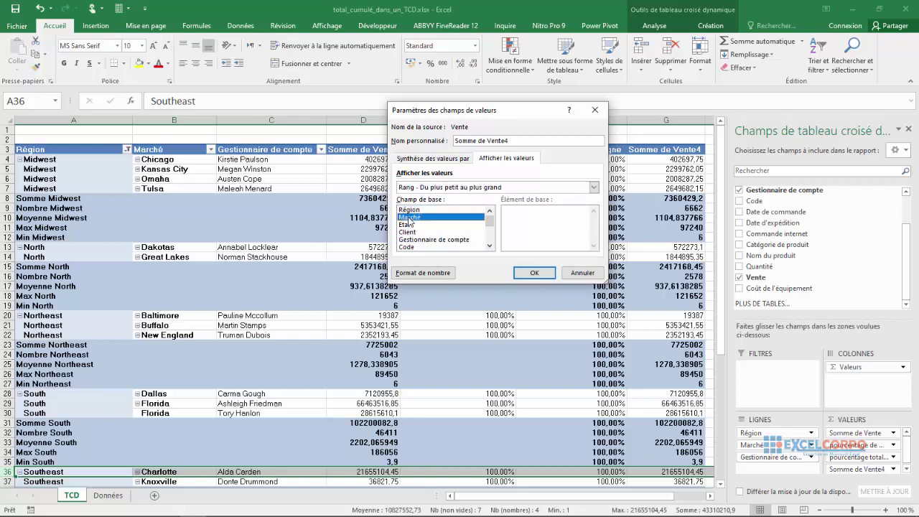
click(415, 210)
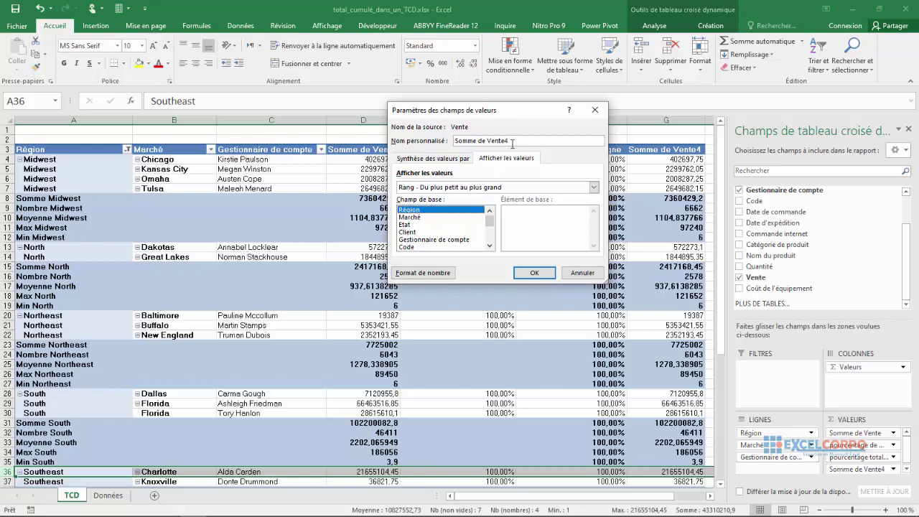
Name the rank column 'Rang' and check the rank value in G5.
click(512, 142)
text(Rang)
click(532, 275)
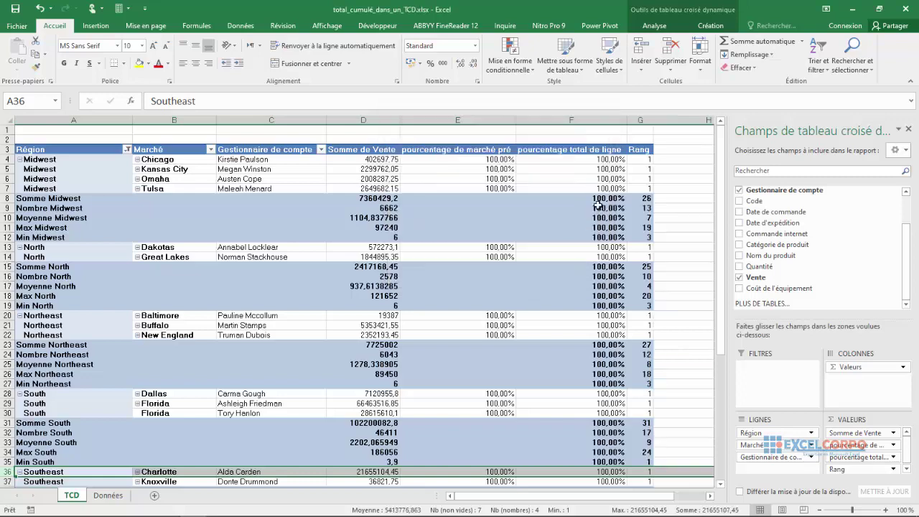
click(646, 150)
click(634, 169)
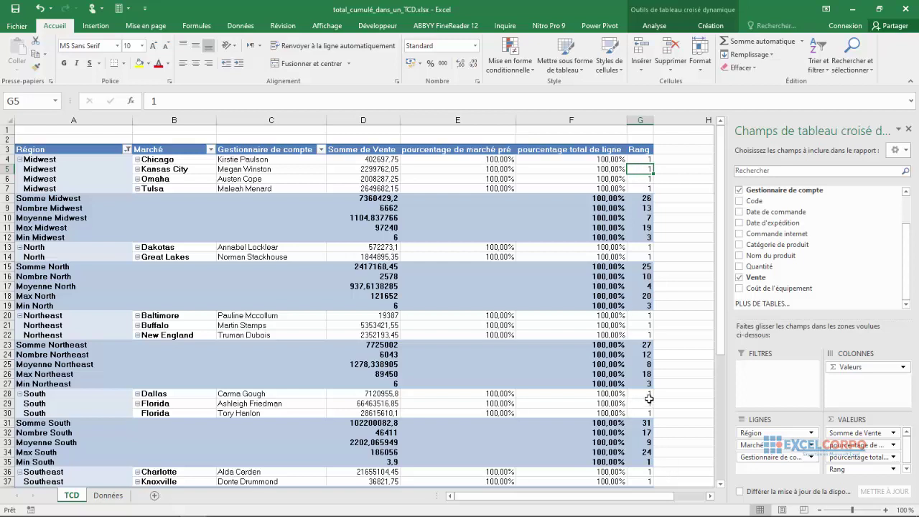
click(642, 256)
click(646, 315)
click(646, 326)
click(646, 345)
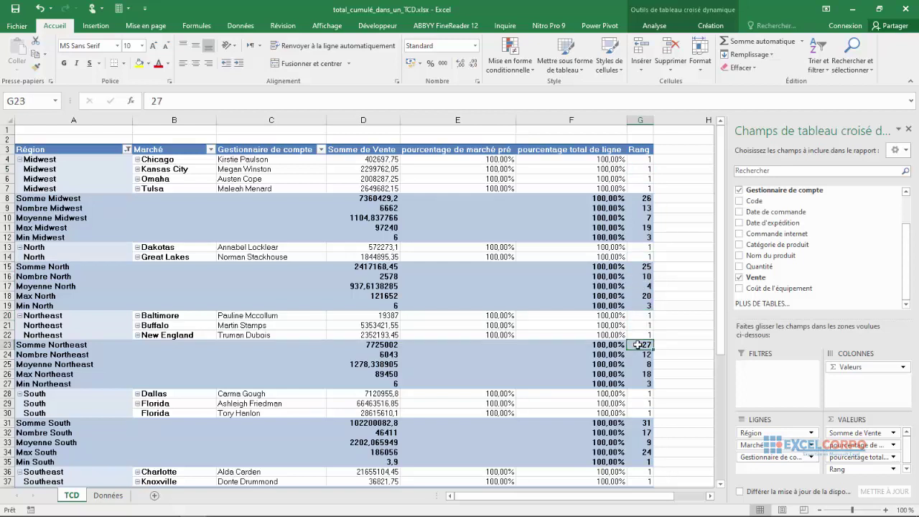
click(647, 325)
click(646, 295)
click(647, 266)
click(647, 257)
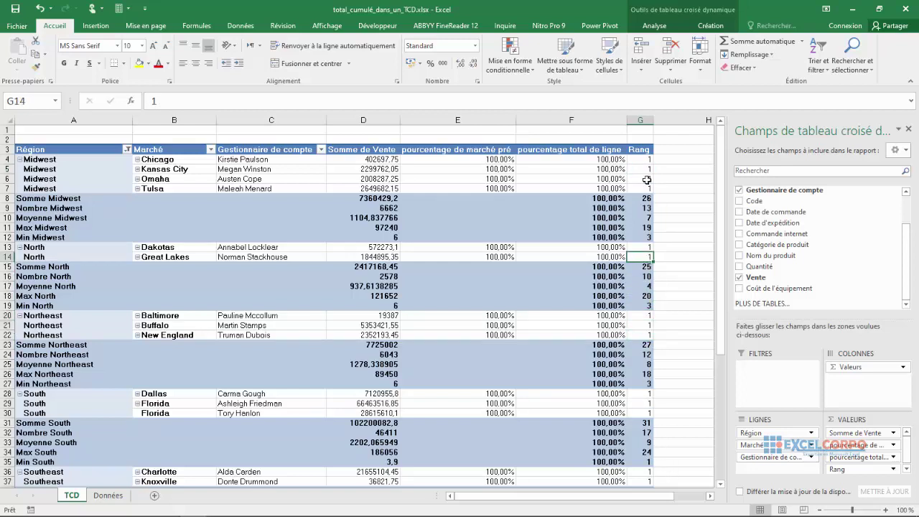
click(647, 179)
click(646, 287)
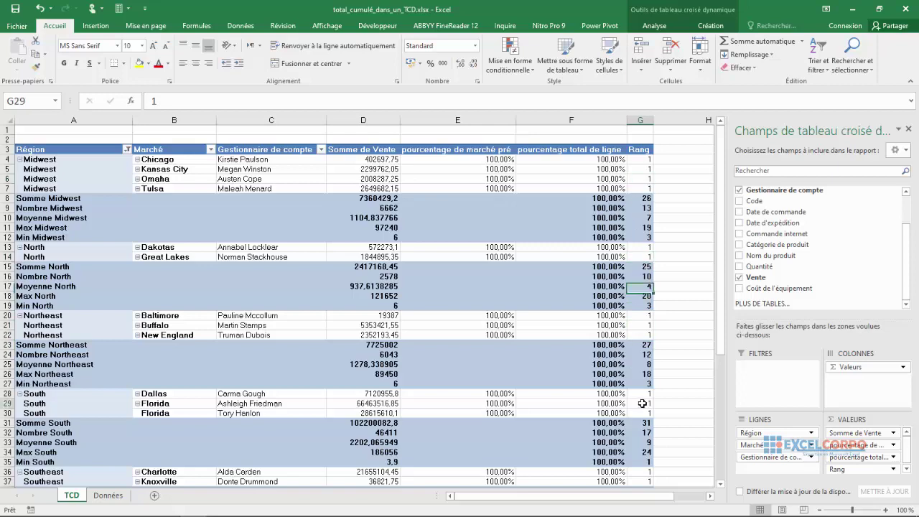
click(639, 149)
click(643, 120)
click(575, 160)
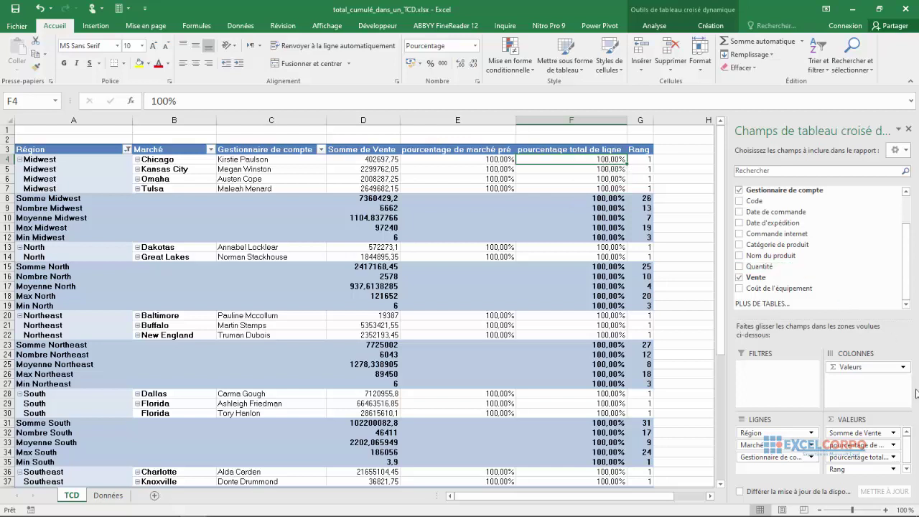
click(865, 469)
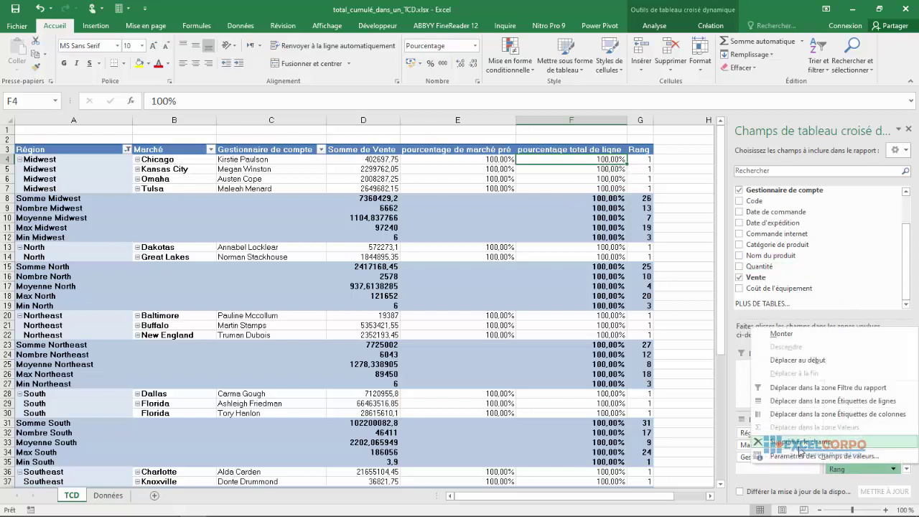
click(824, 456)
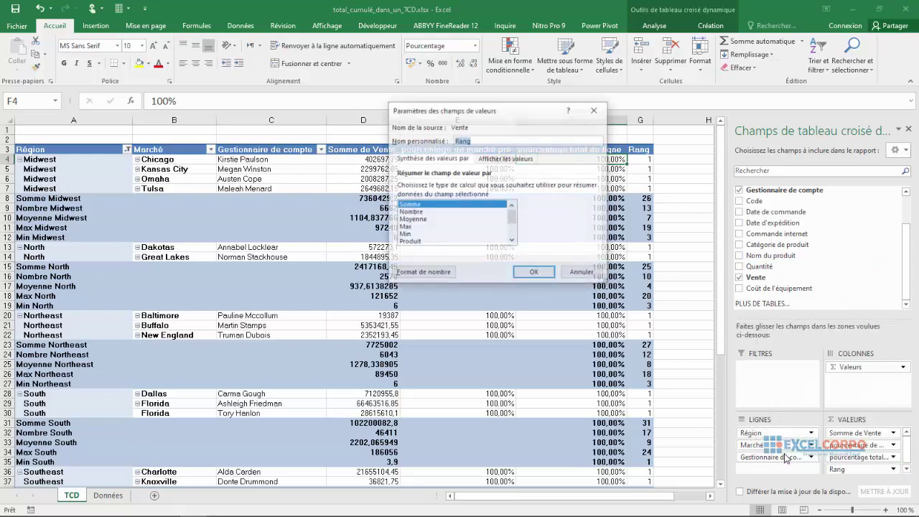
click(507, 158)
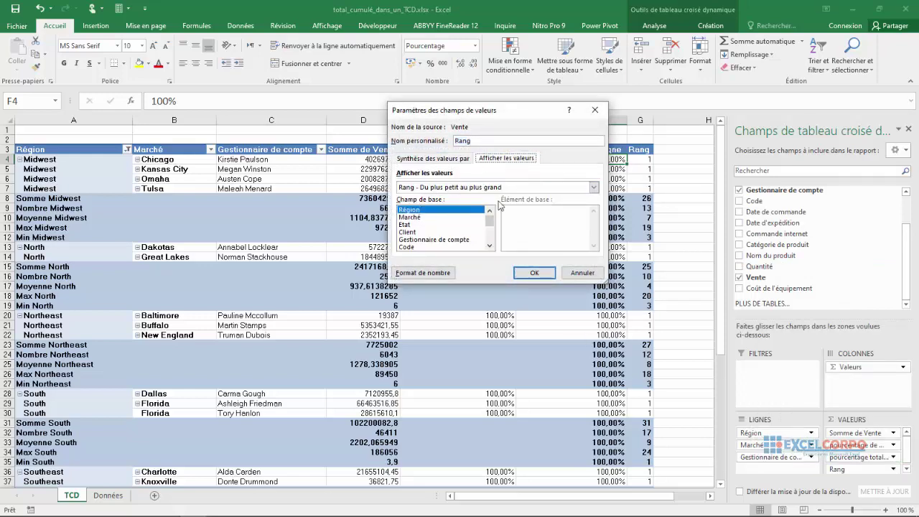
click(594, 187)
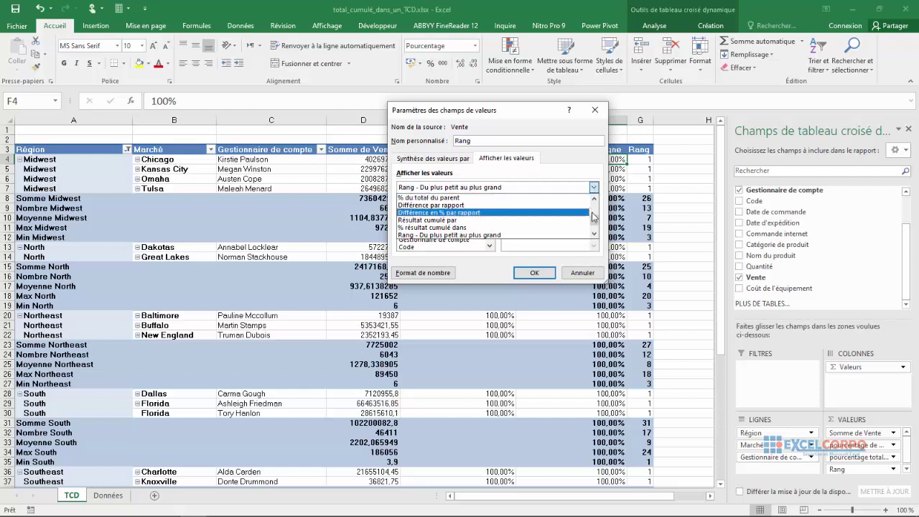
drag(596, 221, 596, 199)
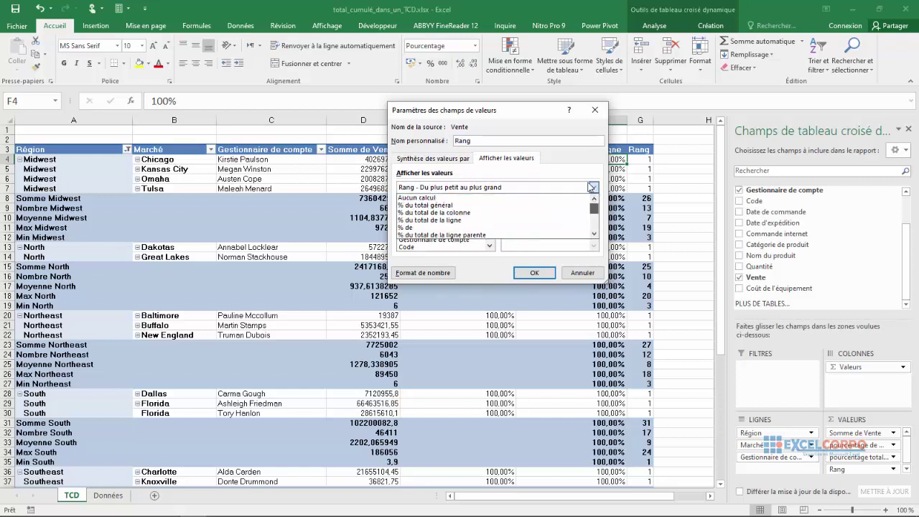
click(415, 206)
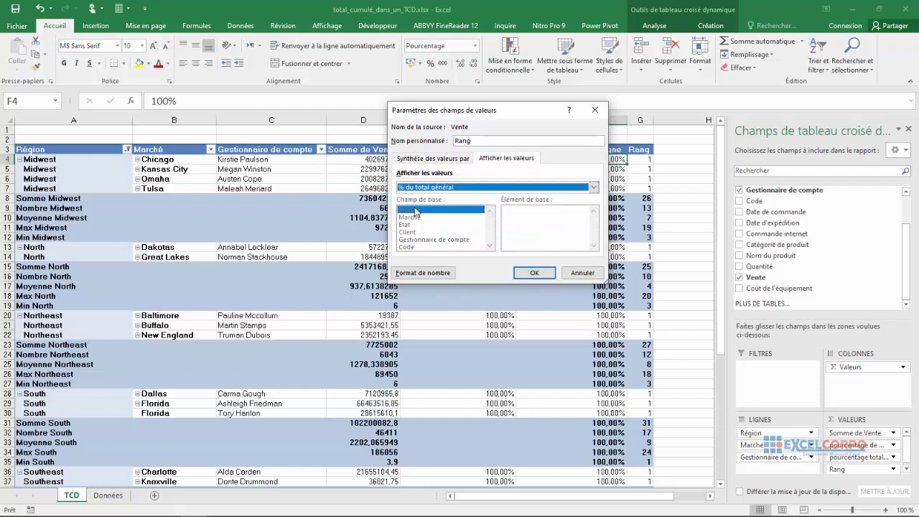
click(596, 187)
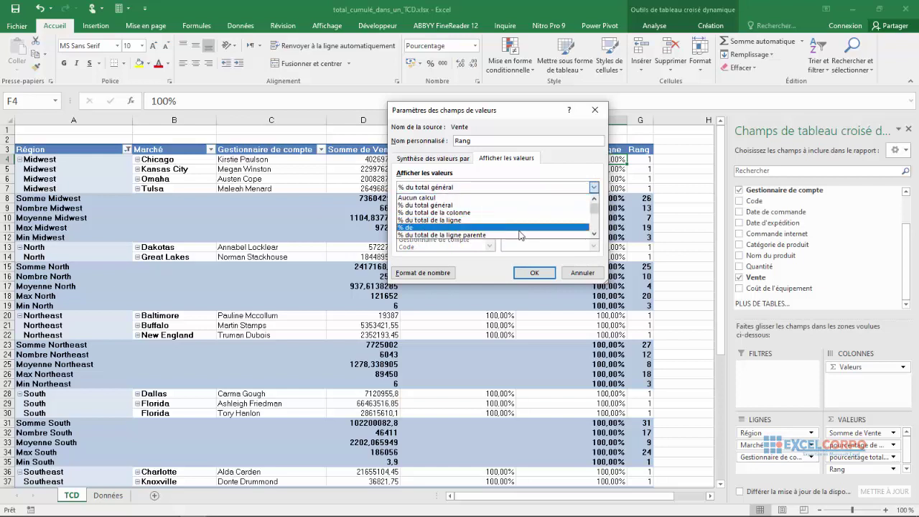
scroll(595, 214, down, 2)
scroll(595, 214, down, 1)
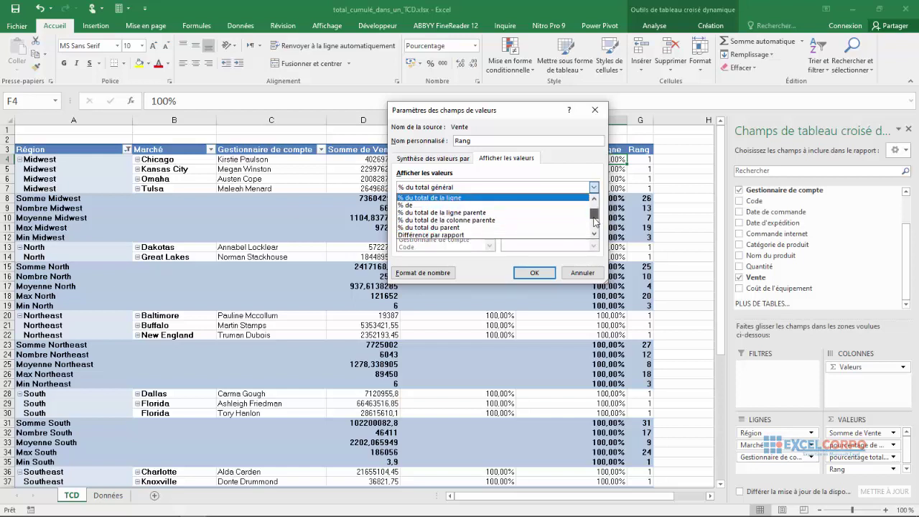
scroll(595, 214, down, 2)
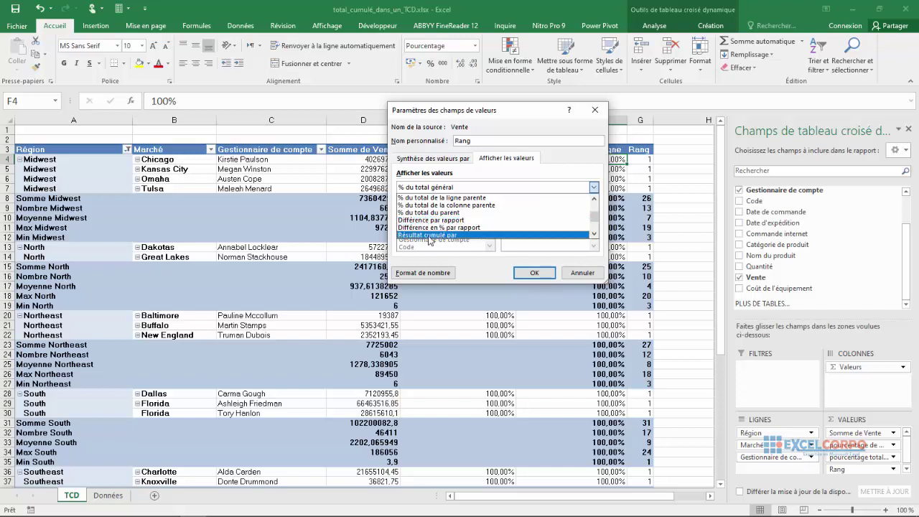
drag(593, 215, 593, 224)
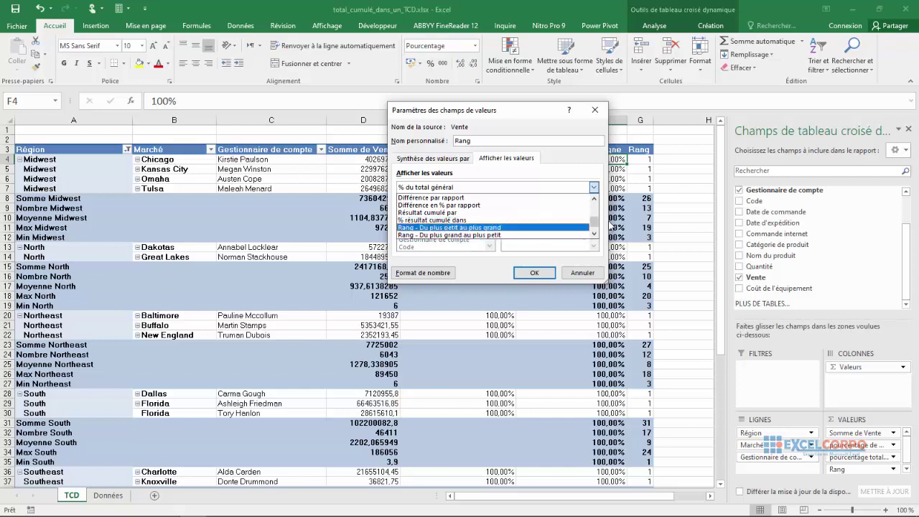
scroll(548, 238, down, 1)
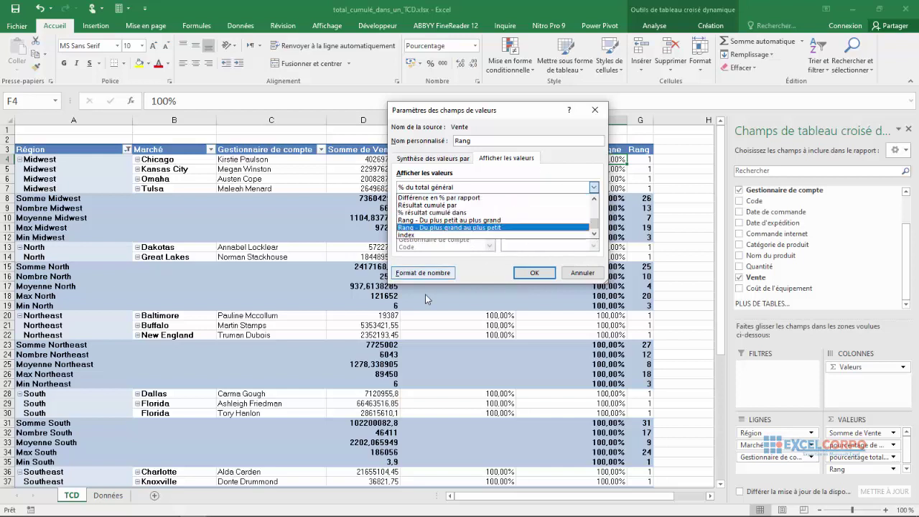
click(601, 117)
click(583, 273)
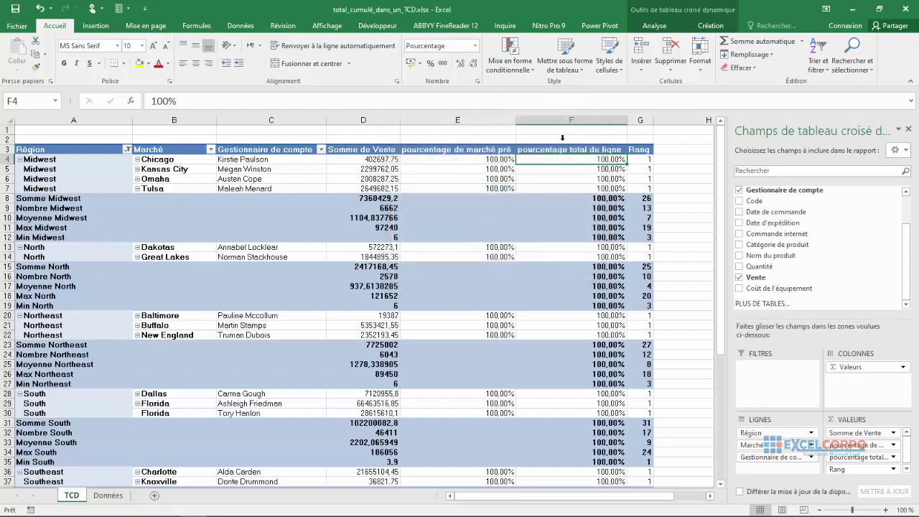
click(473, 233)
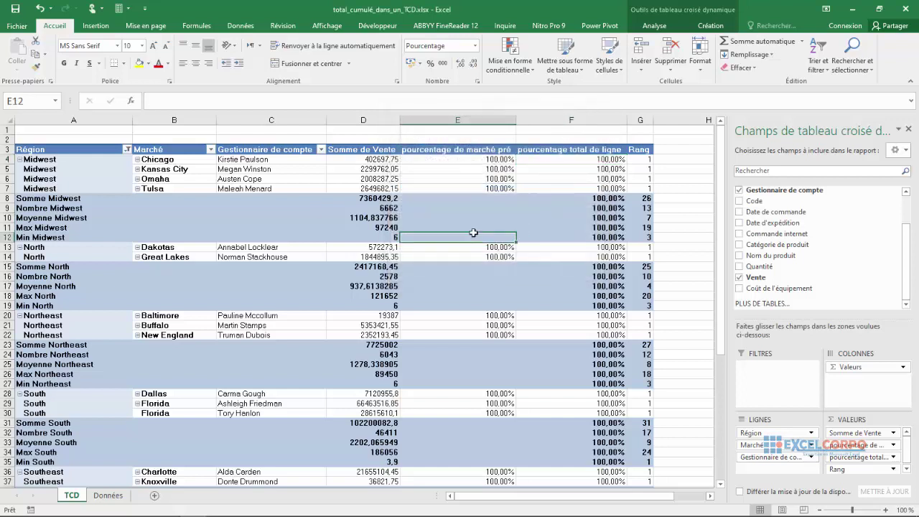